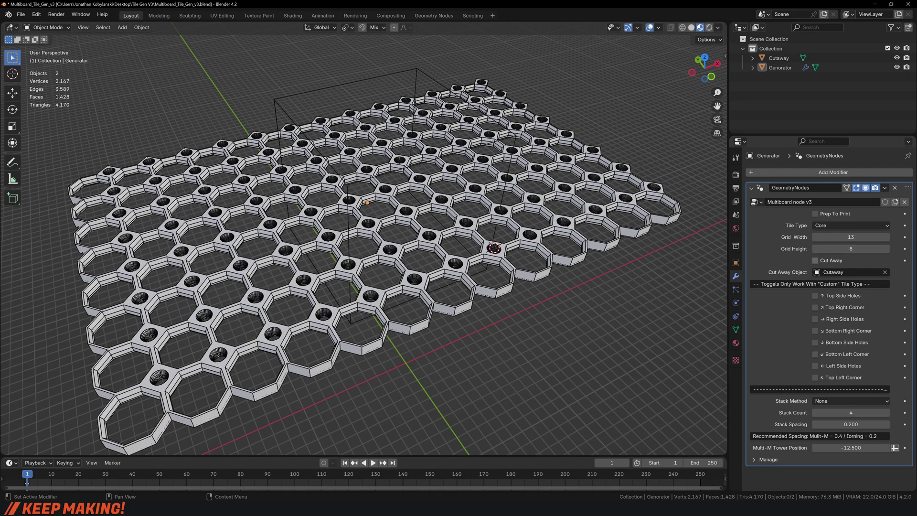
Move the Cutaway box vertically to a new position.
{"action": "left_click", "coordinate": [778, 58]}
{"action": "key", "text": "g"}
{"action": "key", "text": "shift+z"}
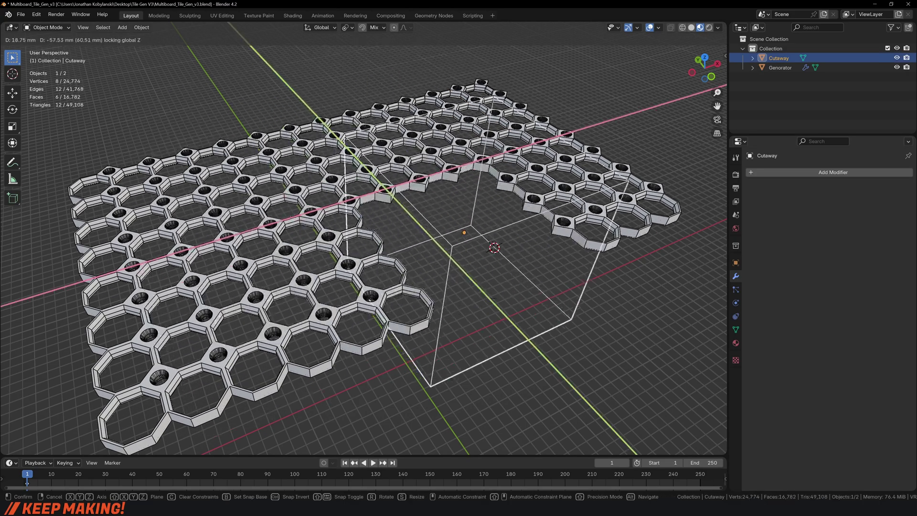
{"action": "key", "text": "Return"}
{"action": "left_click", "coordinate": [780, 67]}
Enable top side holes and stack the Custom tile five high with Multi-Material at 4.970 spacing.
{"action": "left_click", "coordinate": [851, 225]}
{"action": "left_click", "coordinate": [840, 228]}
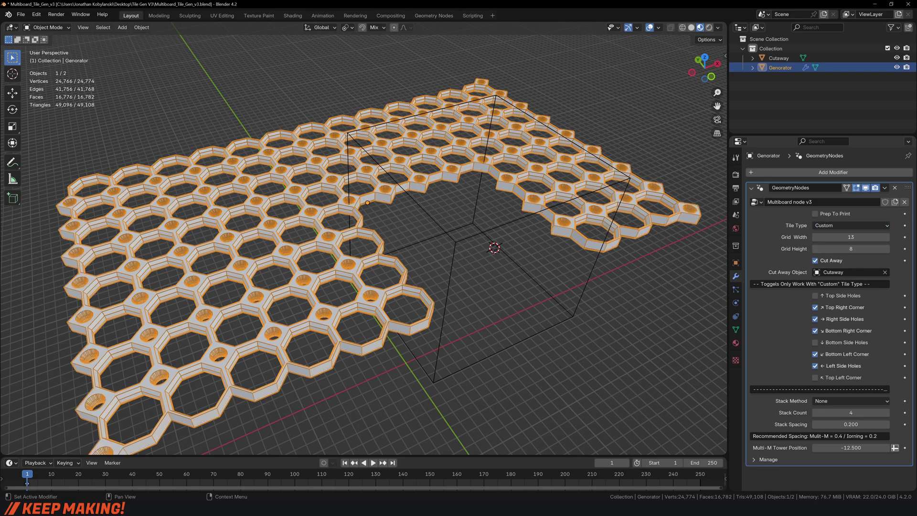
{"action": "left_click", "coordinate": [815, 295]}
{"action": "left_click", "coordinate": [851, 401]}
{"action": "left_click", "coordinate": [841, 412]}
{"action": "left_click", "coordinate": [887, 413]}
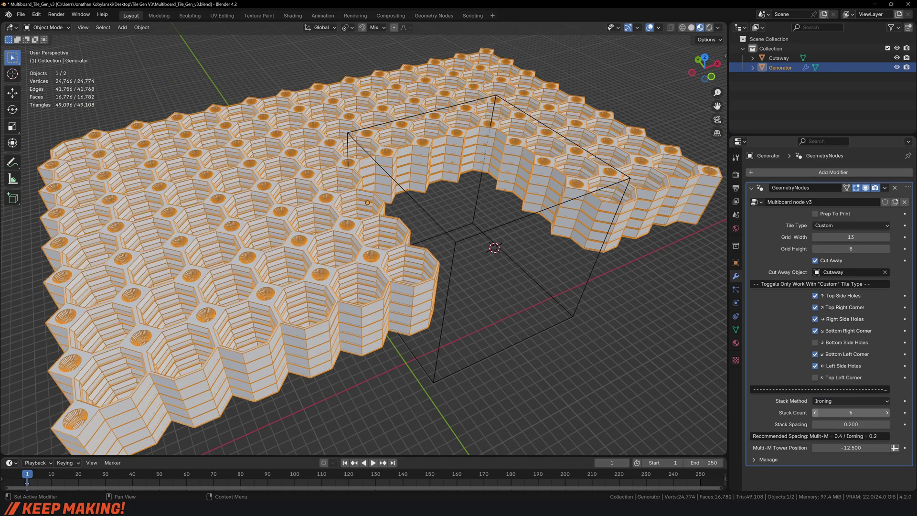
{"action": "left_click", "coordinate": [851, 400]}
{"action": "left_click", "coordinate": [840, 423]}
{"action": "left_click_drag", "start_coordinate": [851, 424], "coordinate": [884, 424]}
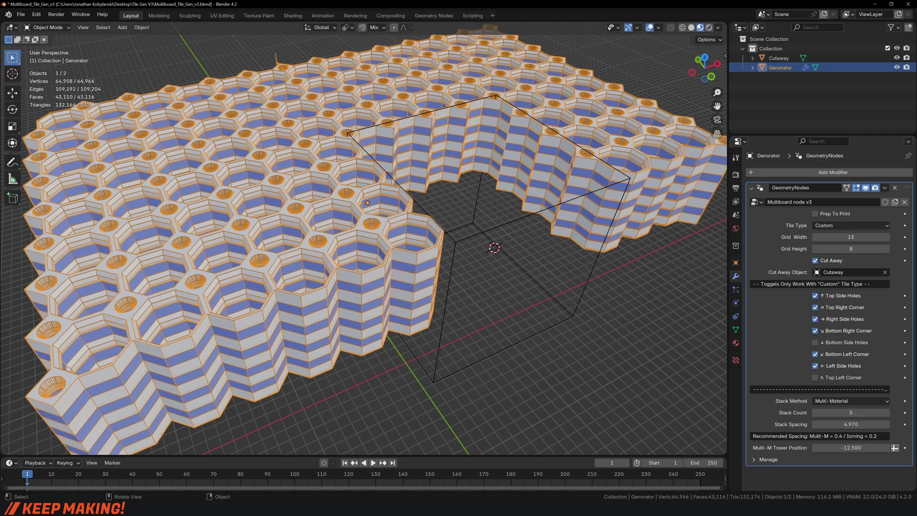
Move the Cutaway box further left.
{"action": "left_click", "coordinate": [779, 58]}
{"action": "key", "text": "g"}
{"action": "key", "text": "Return"}
{"action": "left_click", "coordinate": [780, 67]}
{"action": "left_click", "coordinate": [851, 225]}
Set the tile type to Side.
{"action": "left_click", "coordinate": [831, 247]}
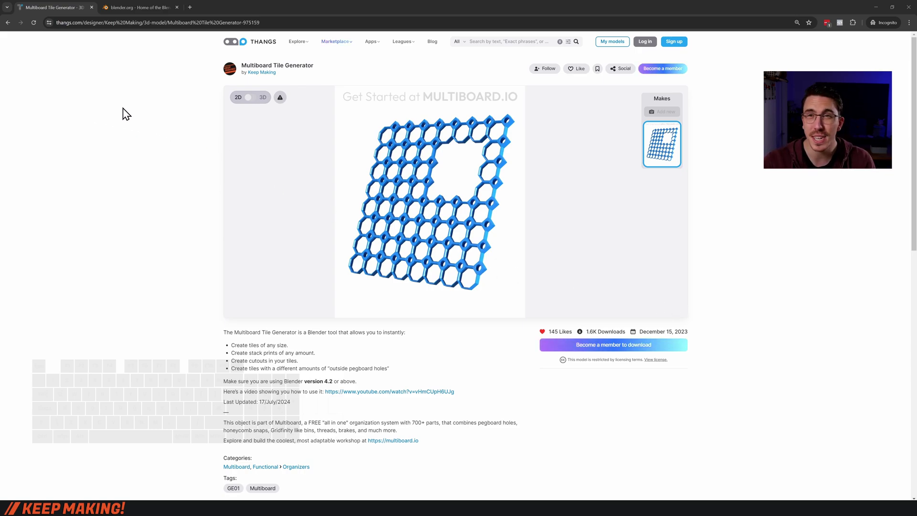
View the blender.org Blender 4.2 LTS page, then return to the Multiboard Tile Generator page.
{"action": "left_click", "coordinate": [145, 4]}
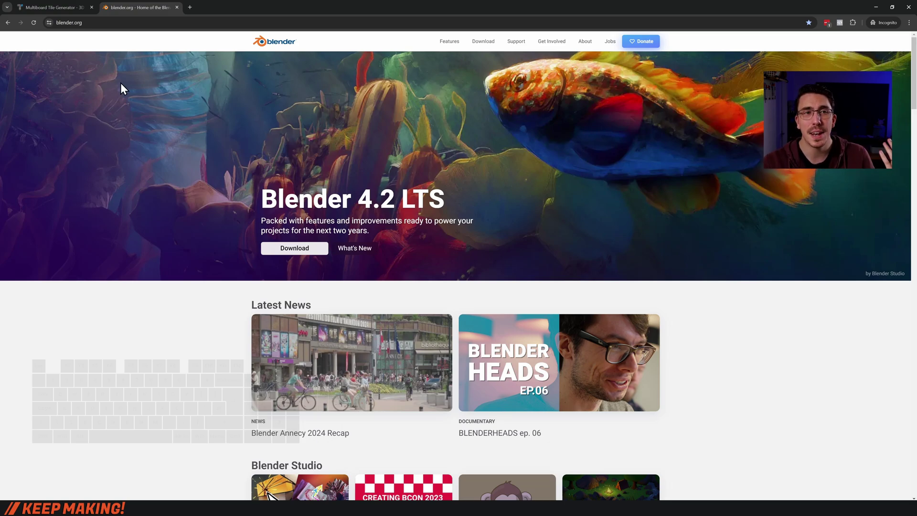
{"action": "left_click", "coordinate": [61, 4]}
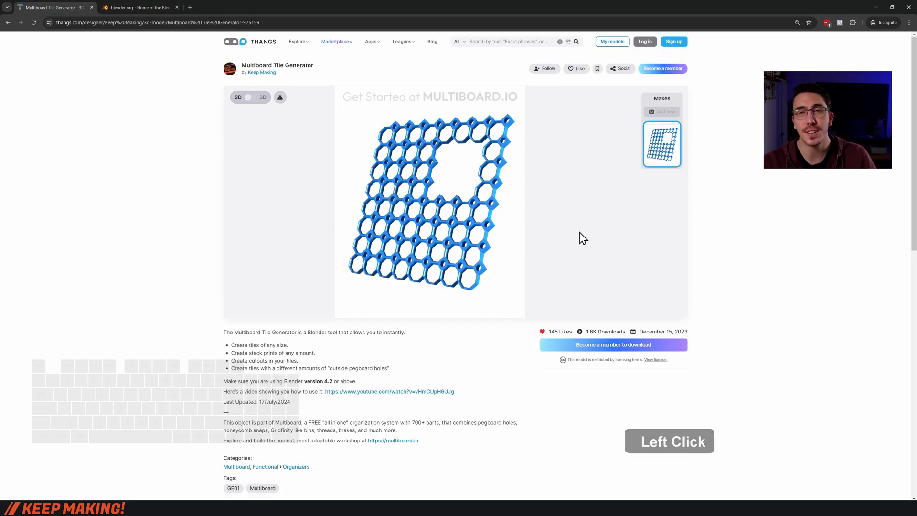
Return to Blender, select the honeycomb tile generator and reduce Grid Width to 5.
{"action": "left_click", "coordinate": [876, 6]}
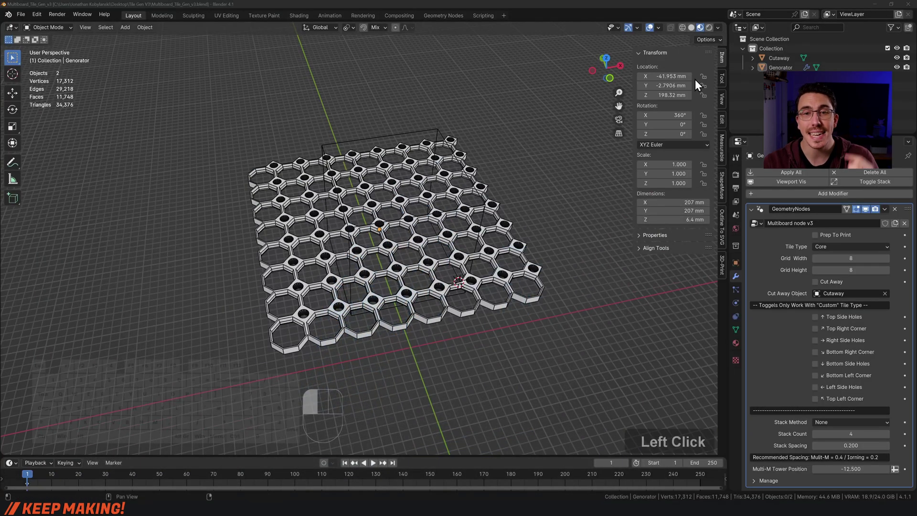
{"action": "left_click", "coordinate": [497, 237]}
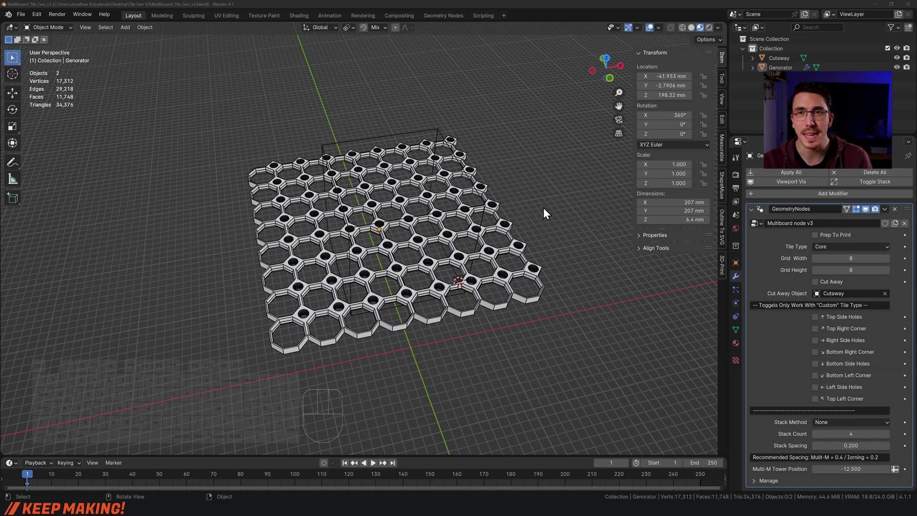
{"action": "left_click", "coordinate": [519, 249]}
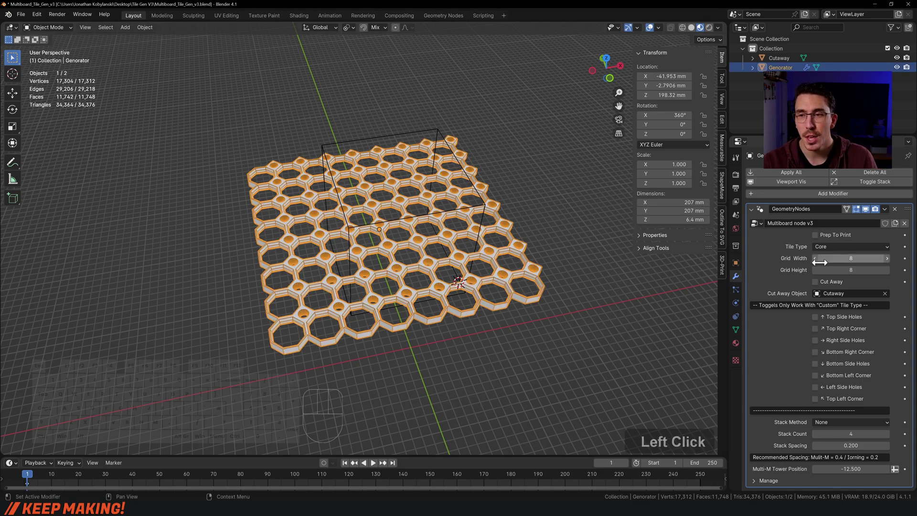
{"action": "left_click_drag", "start_coordinate": [827, 261], "coordinate": [816, 259]}
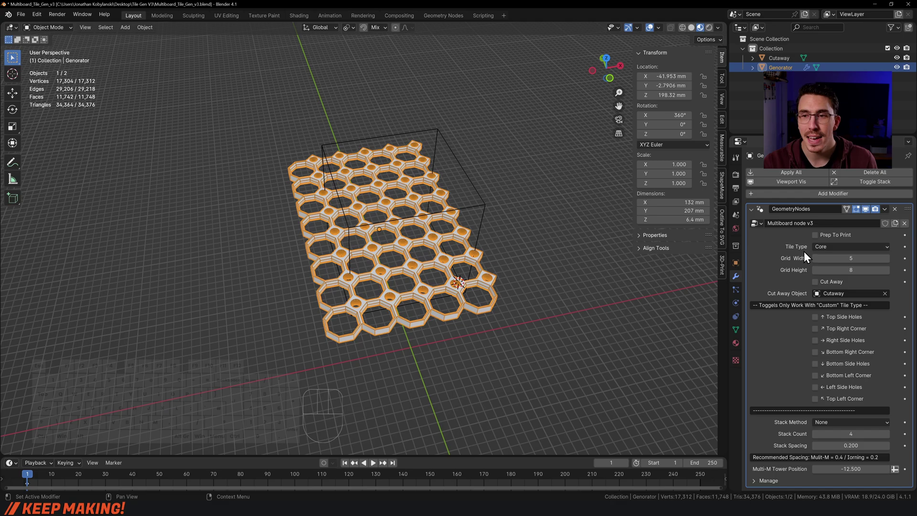
Try the Side and Corner tile types, then set the tile type back to Core.
{"action": "left_click", "coordinate": [830, 248]}
{"action": "left_click", "coordinate": [831, 260]}
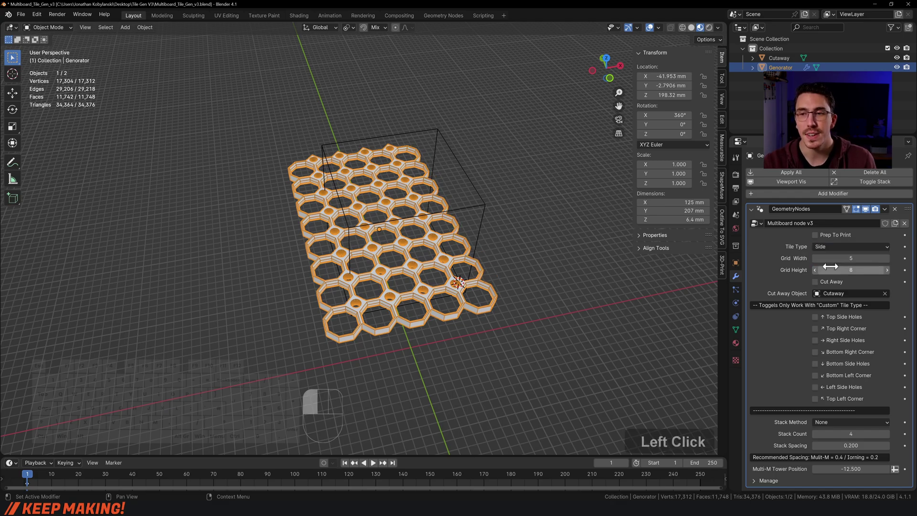
{"action": "left_click", "coordinate": [835, 249]}
{"action": "left_click", "coordinate": [830, 278]}
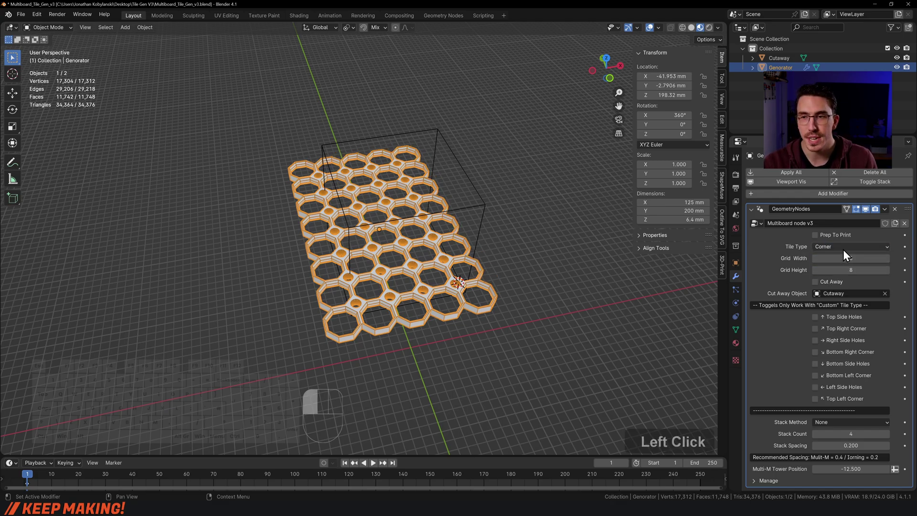
{"action": "left_click", "coordinate": [846, 247]}
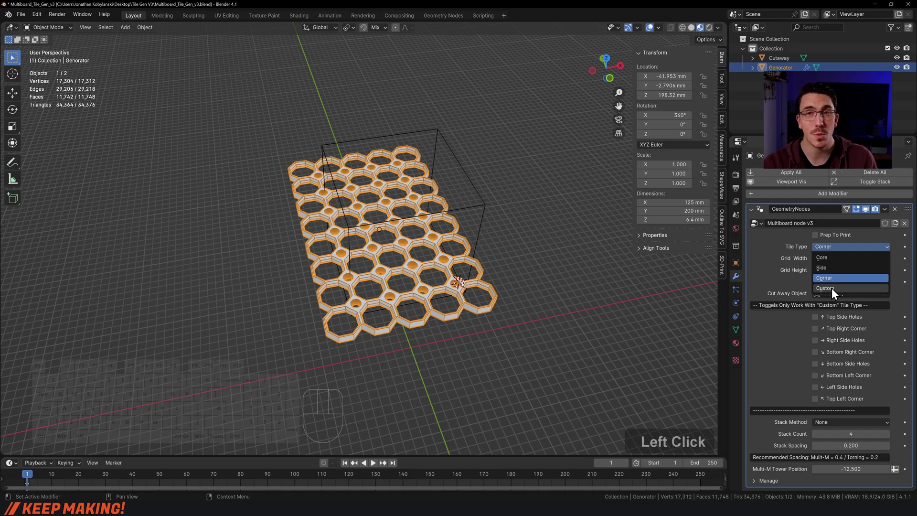
{"action": "left_click", "coordinate": [830, 257]}
Set the grid to 7 wide by 10 high, giving a 182 × 257 mm tile.
{"action": "left_click", "coordinate": [845, 258]}
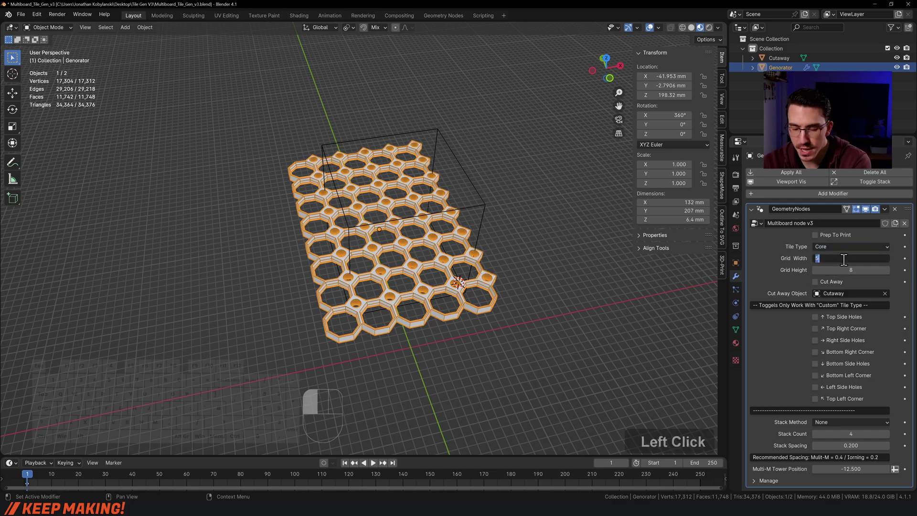
{"action": "type", "text": "7"}
{"action": "left_click", "coordinate": [844, 270]}
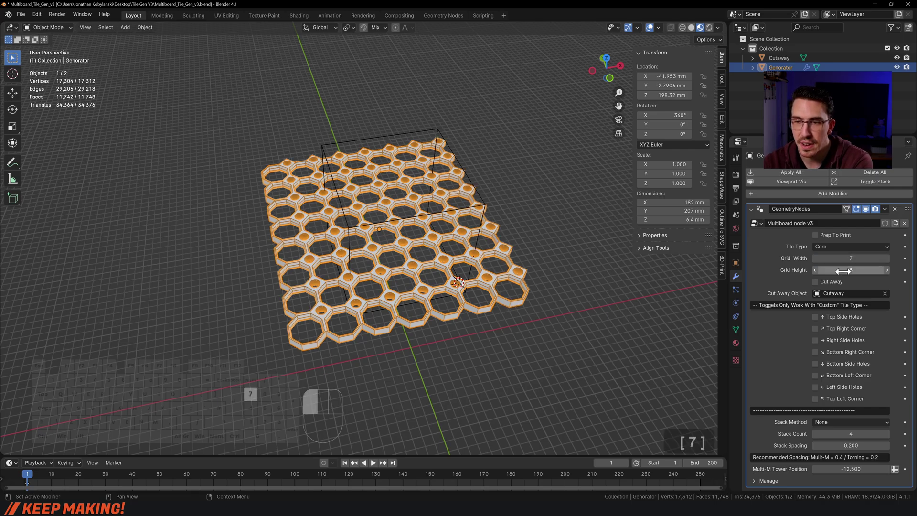
{"action": "type", "text": "10"}
{"action": "key", "text": "Return"}
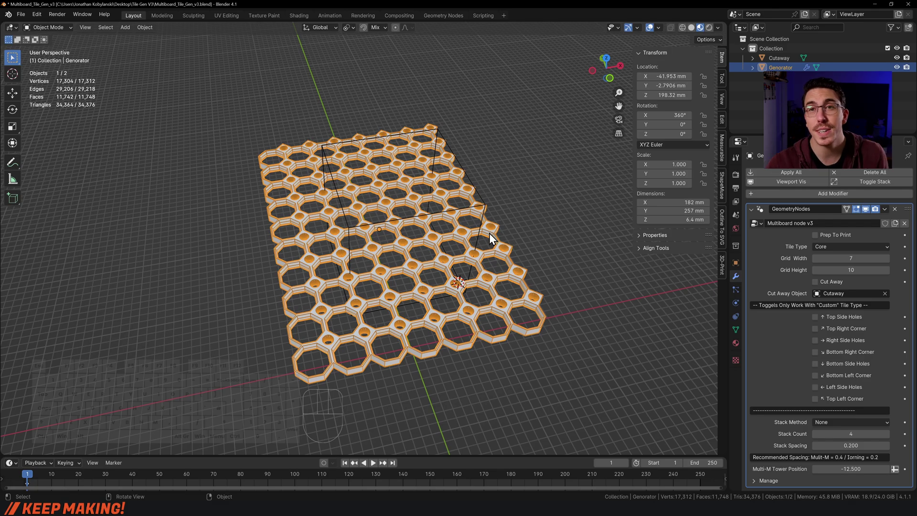
Enable Cut Away and shift the Cutaway box to Y −1.2666 mm.
{"action": "left_click", "coordinate": [815, 282]}
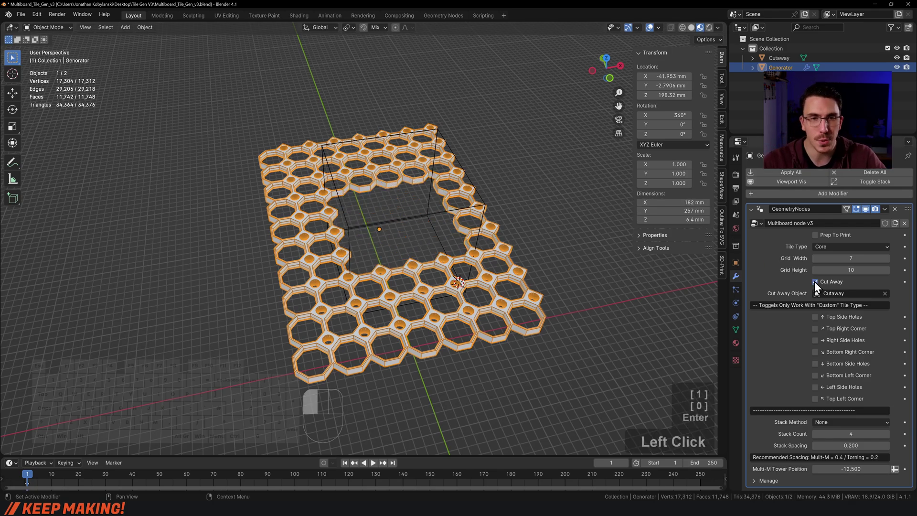
{"action": "left_click", "coordinate": [426, 214]}
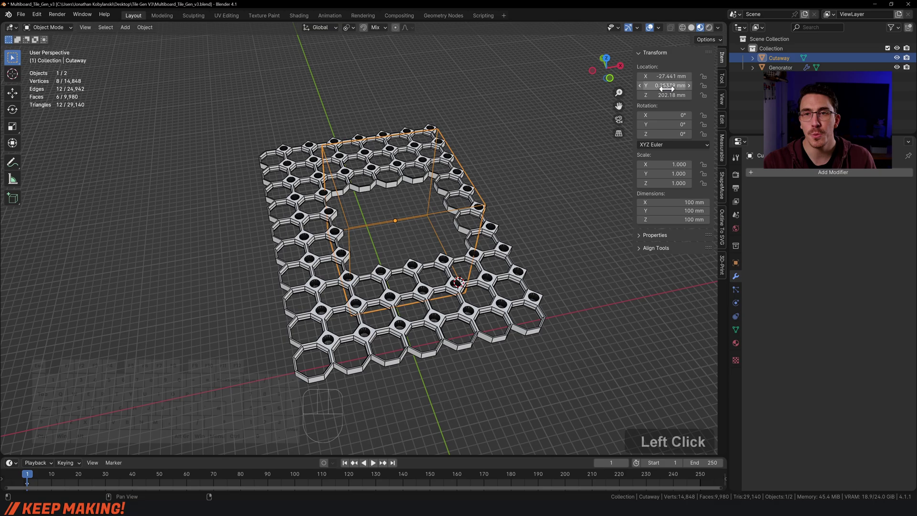
{"action": "mouse_move", "coordinate": [671, 85]}
{"action": "left_mouse_down"}
{"action": "mouse_move", "coordinate": [660, 85]}
{"action": "mouse_move", "coordinate": [670, 85]}
{"action": "left_mouse_up"}
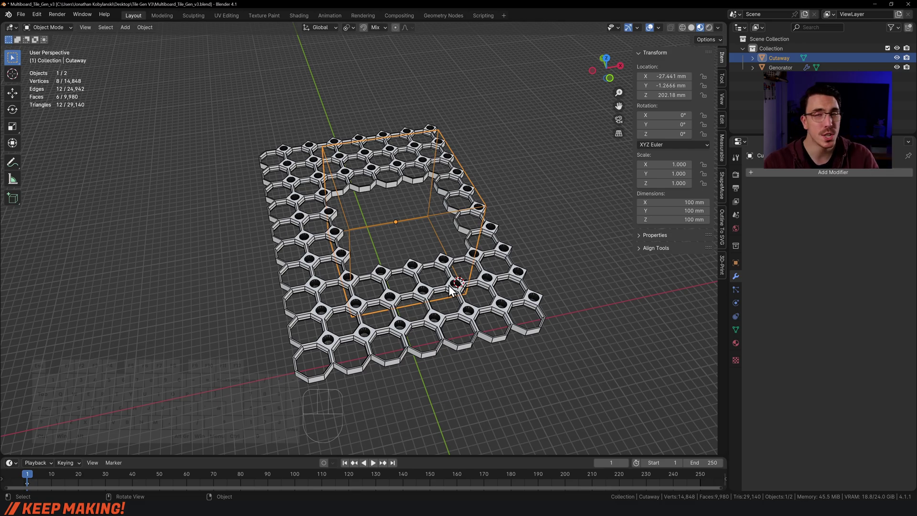
{"action": "left_click", "coordinate": [490, 286]}
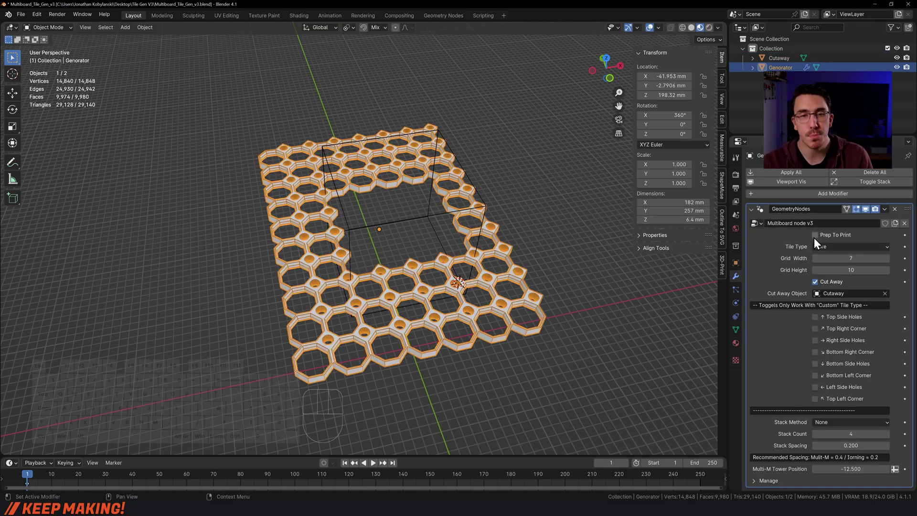
{"action": "scroll", "coordinate": [362, 260], "scroll_direction": "up", "scroll_amount": 5}
{"action": "middle_click_drag", "start_coordinate": [362, 260], "coordinate": [392, 245], "text": "shift"}
{"action": "scroll", "coordinate": [349, 245], "scroll_direction": "up", "scroll_amount": 4}
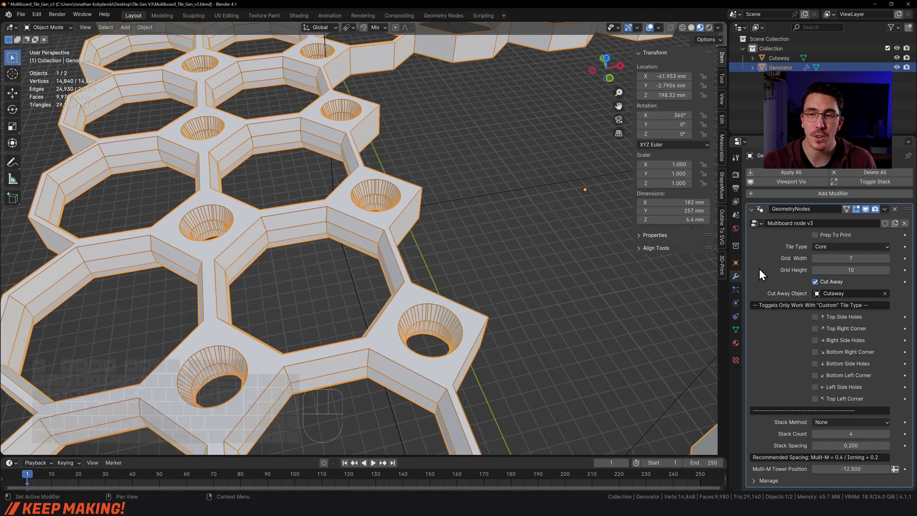
{"action": "left_click", "coordinate": [816, 235]}
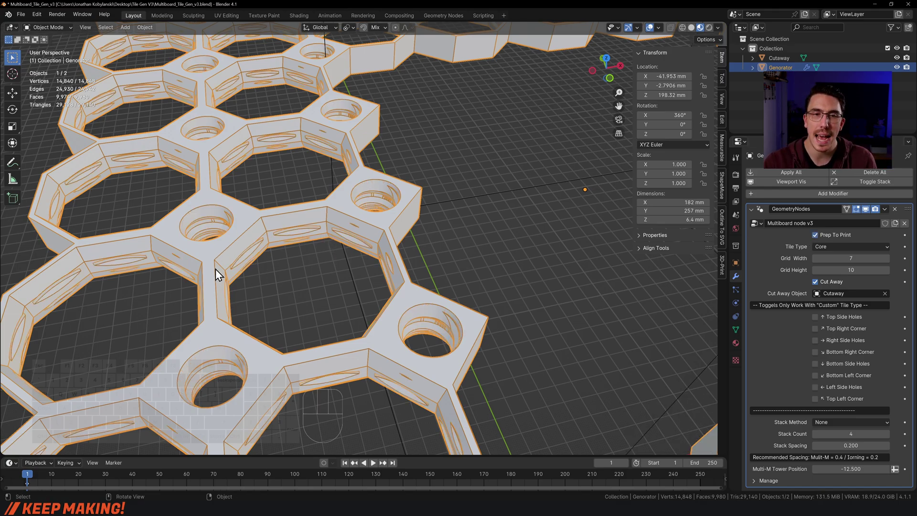
{"action": "scroll", "coordinate": [424, 280], "scroll_direction": "down", "scroll_amount": 6}
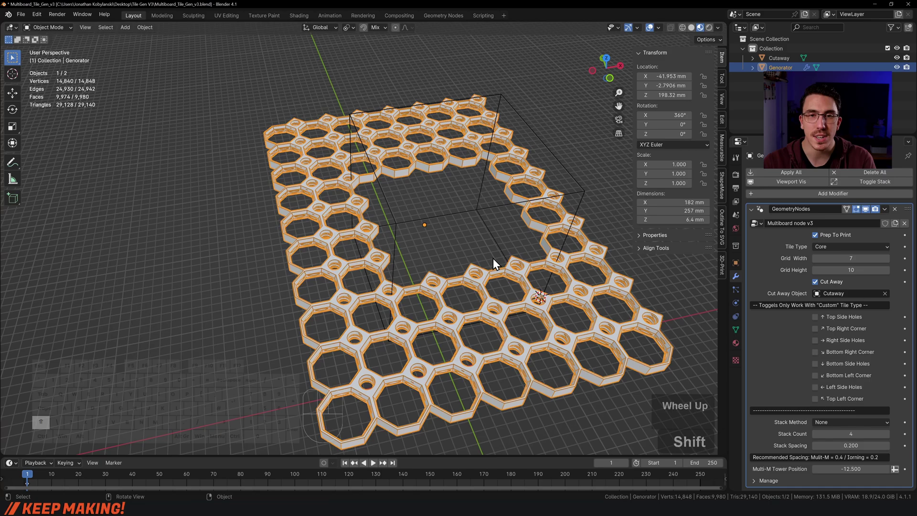
{"action": "middle_click_drag", "start_coordinate": [493, 258], "coordinate": [540, 248], "text": "shift"}
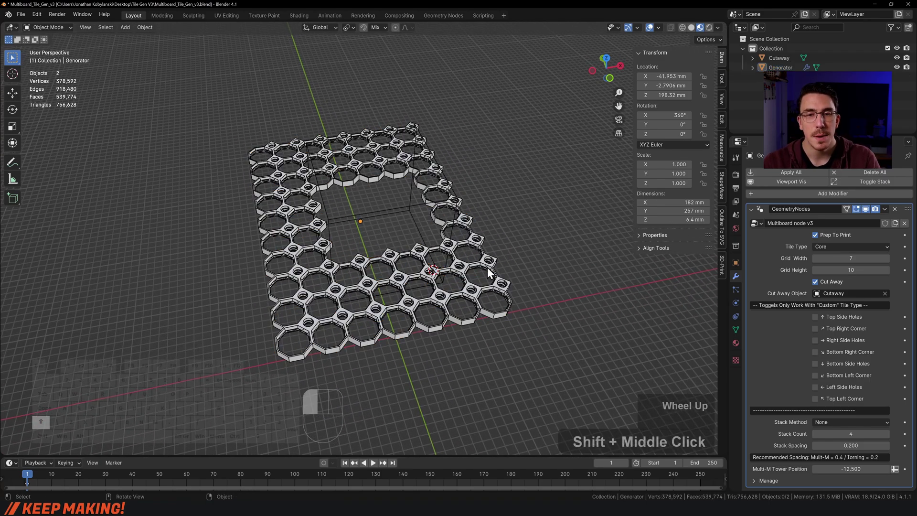
Select the honeycomb tile and start an STL export of Multiboard_Tile_Gen_v3.stl with Selection Only enabled.
{"action": "left_click", "coordinate": [443, 262]}
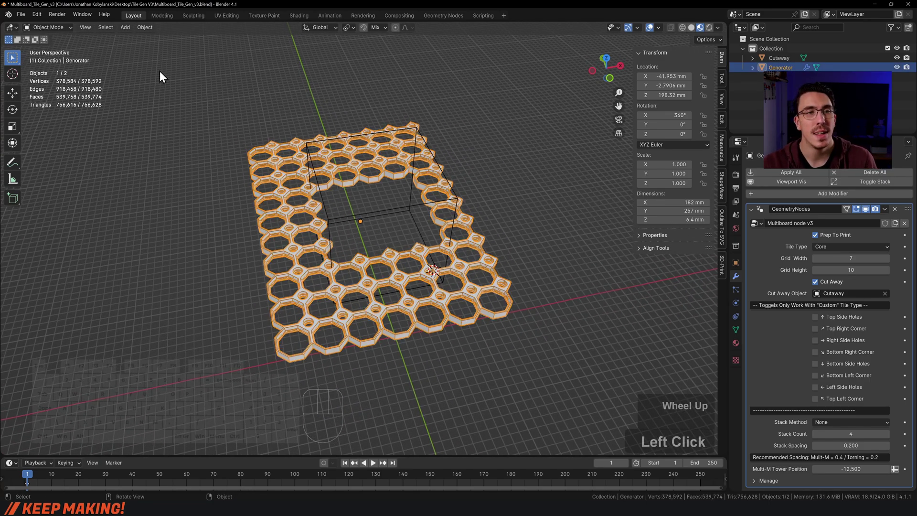
{"action": "left_click", "coordinate": [23, 15]}
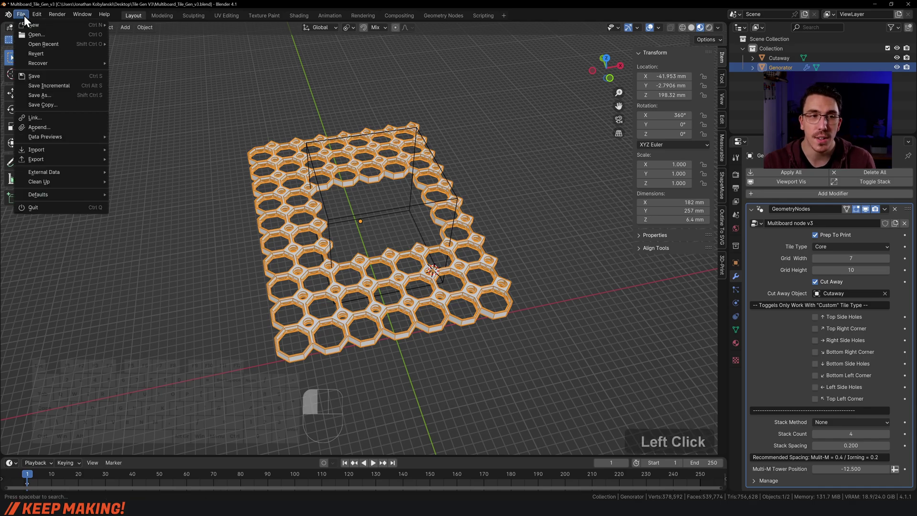
{"action": "mouse_move", "coordinate": [56, 153]}
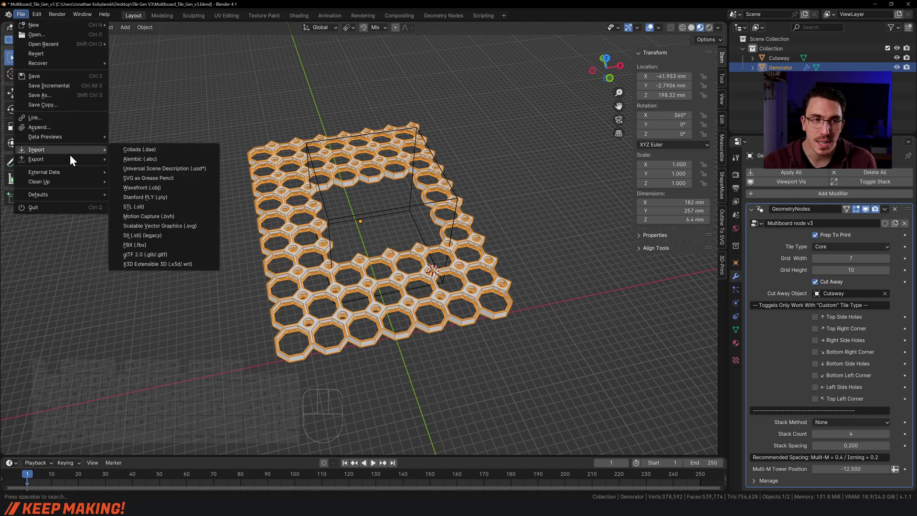
{"action": "mouse_move", "coordinate": [88, 162]}
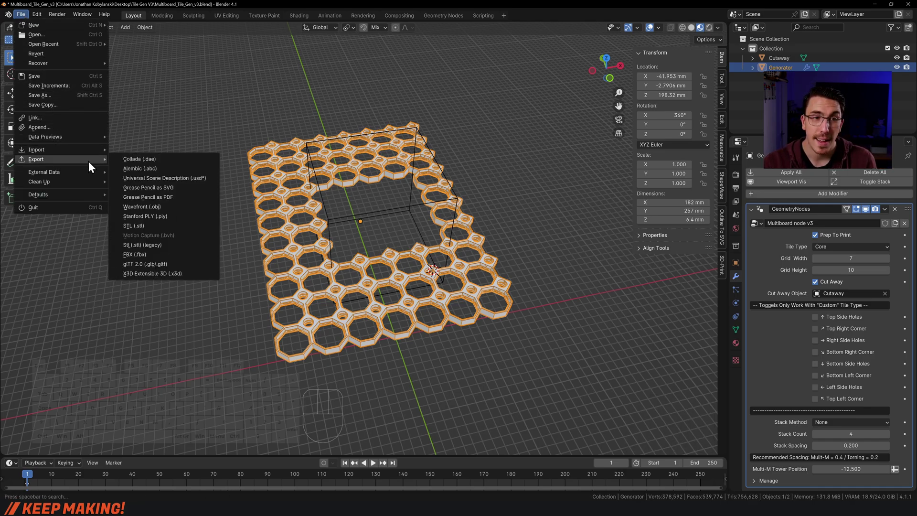
{"action": "left_click", "coordinate": [163, 225]}
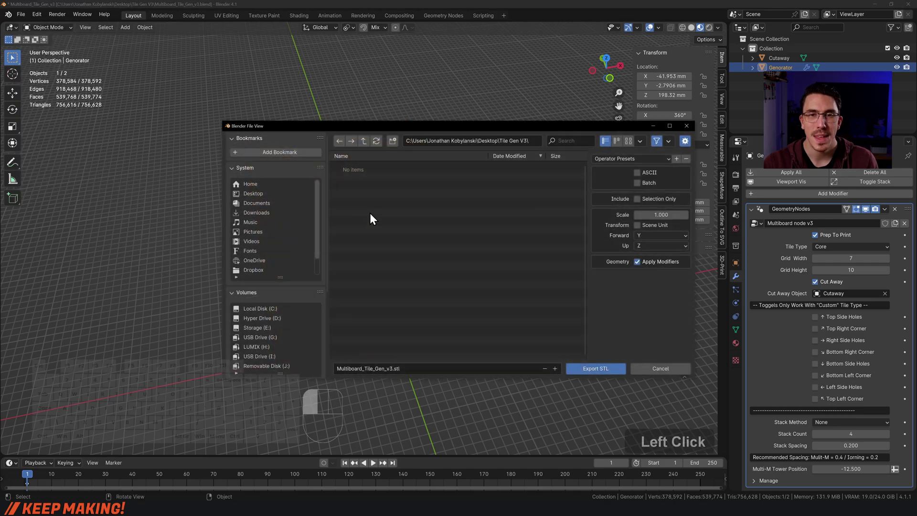
{"action": "left_click", "coordinate": [637, 198]}
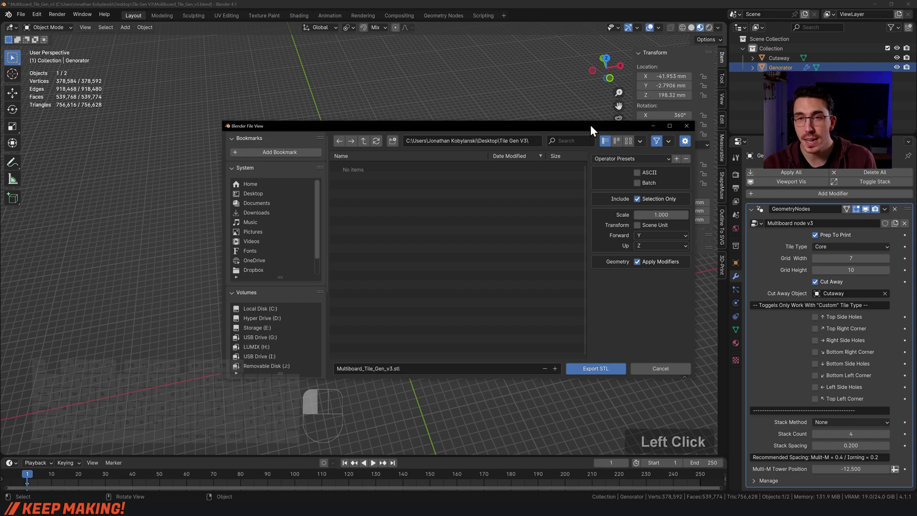
{"action": "left_click_drag", "start_coordinate": [591, 125], "coordinate": [476, 207]}
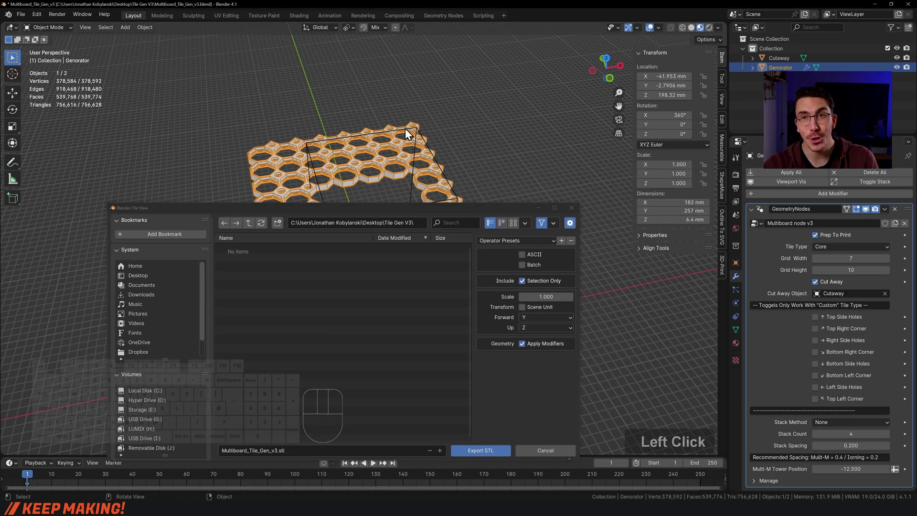
{"action": "left_click_drag", "start_coordinate": [393, 207], "coordinate": [417, 107]}
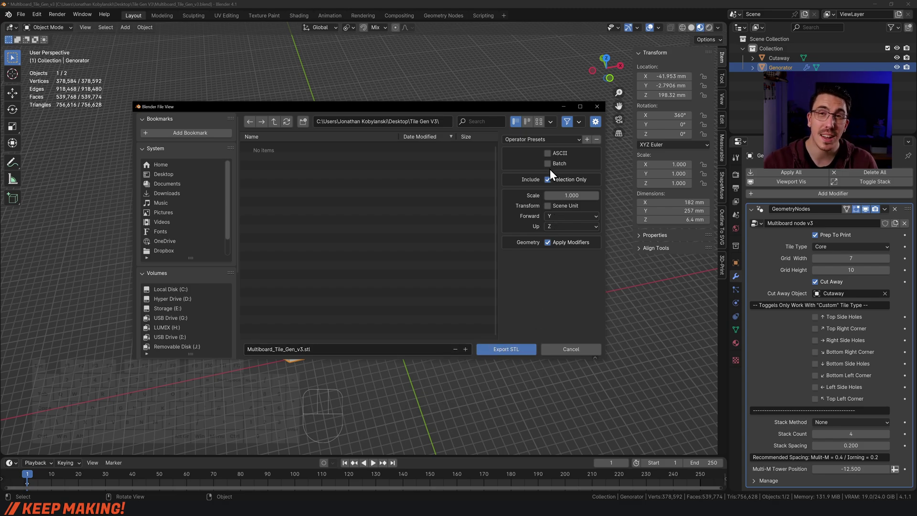
Cancel the export and make a Custom tile with Prep To Print and Cut Away off.
{"action": "left_click", "coordinate": [595, 107]}
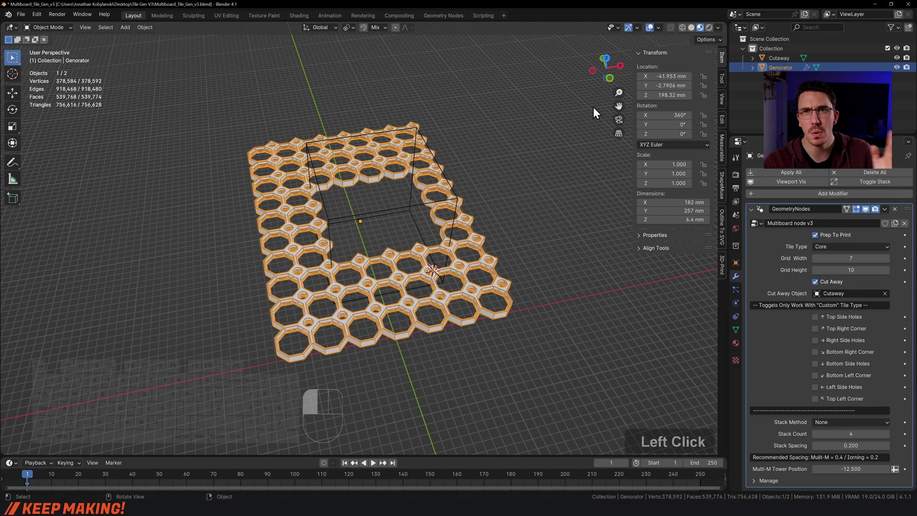
{"action": "left_click", "coordinate": [816, 235]}
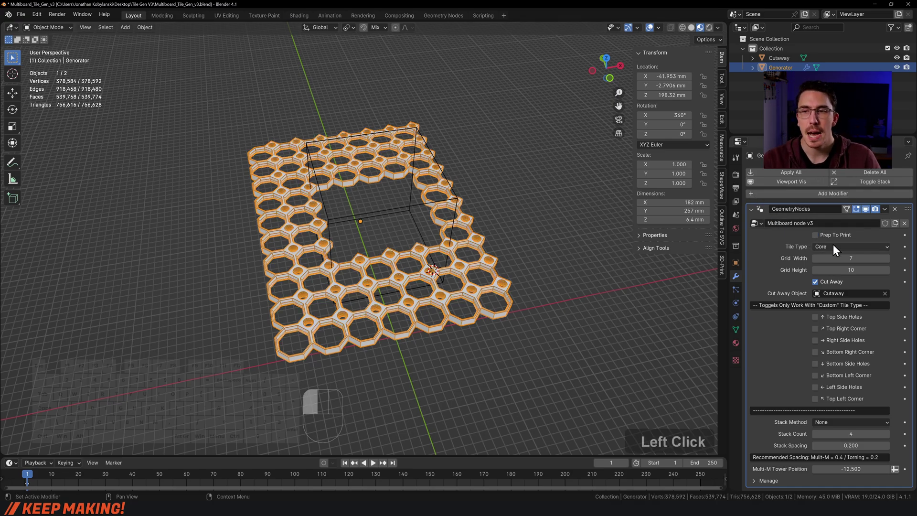
{"action": "left_click", "coordinate": [833, 246]}
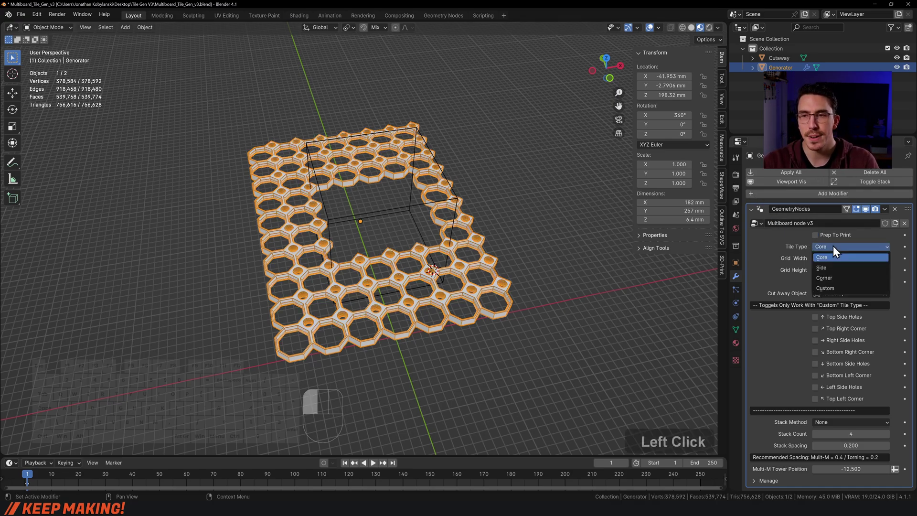
{"action": "left_click", "coordinate": [827, 289]}
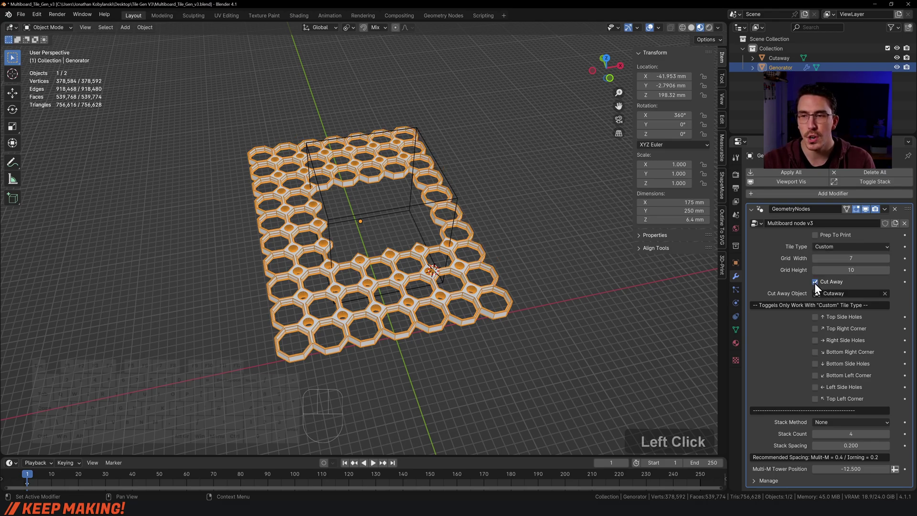
{"action": "left_click", "coordinate": [815, 282]}
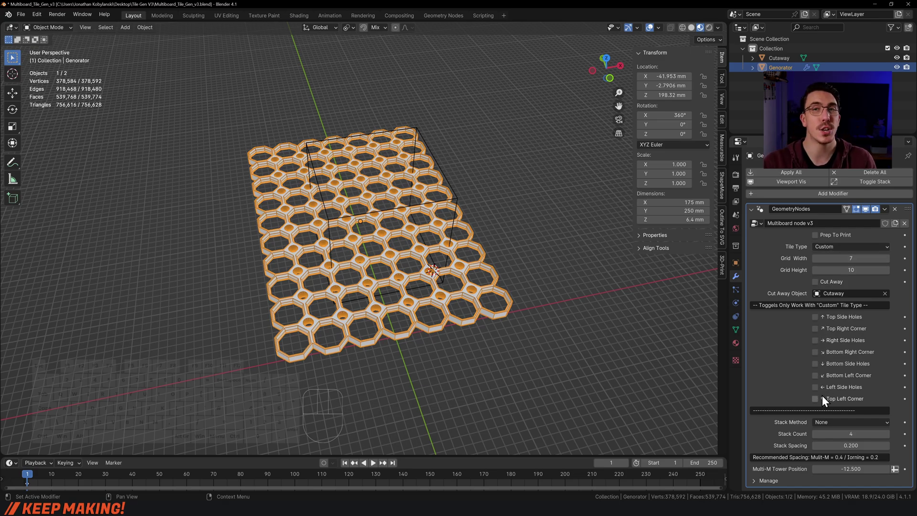
Keep only top side, right side and bottom-left corner holes, and lower Grid Height to 7.
{"action": "left_click_drag", "start_coordinate": [816, 316], "coordinate": [816, 395]}
{"action": "left_click", "coordinate": [815, 364]}
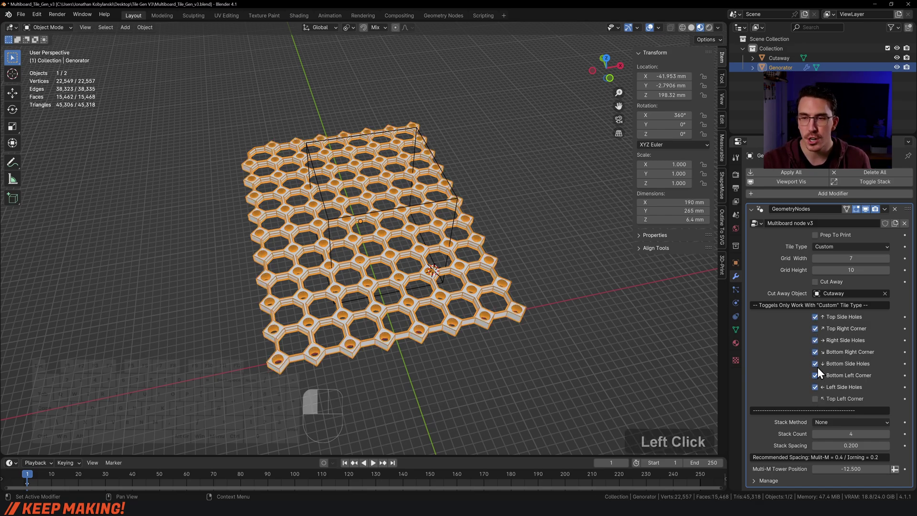
{"action": "left_click", "coordinate": [816, 352]}
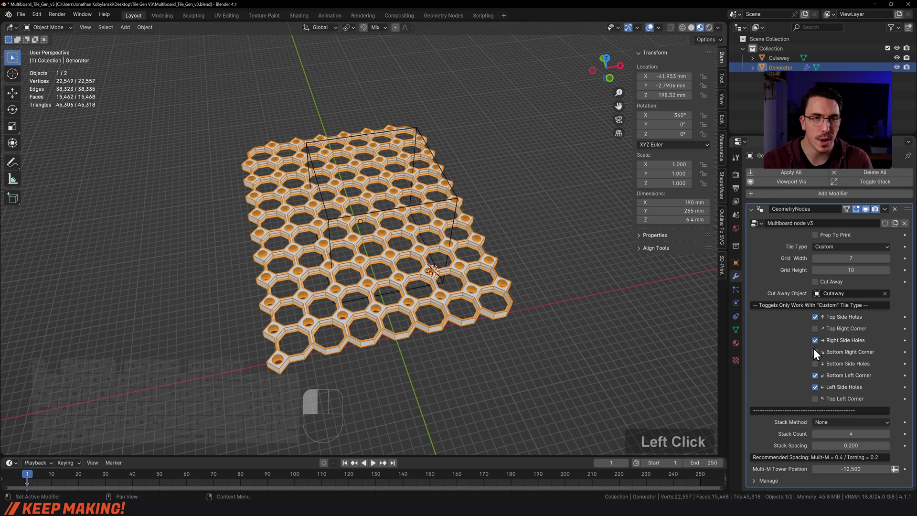
{"action": "left_click", "coordinate": [815, 387]}
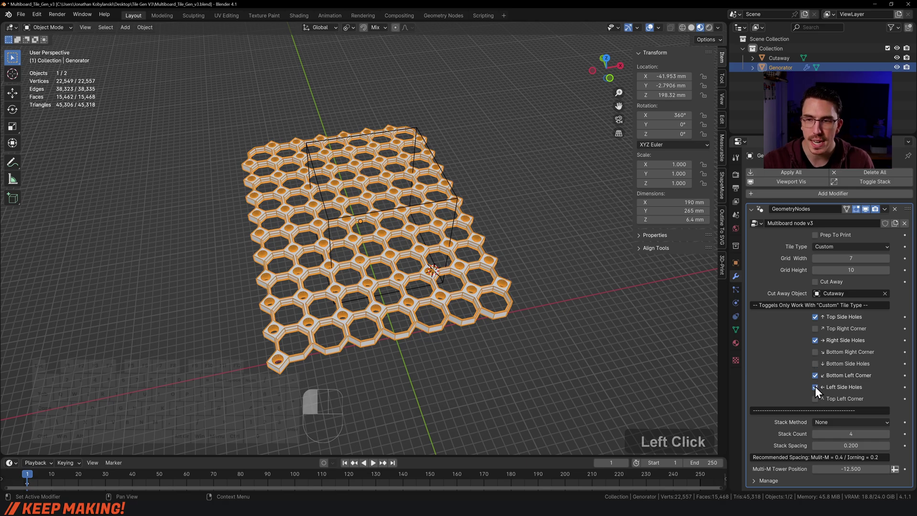
{"action": "left_click", "coordinate": [816, 270]}
{"action": "left_click", "coordinate": [815, 270]}
{"action": "left_click", "coordinate": [816, 270]}
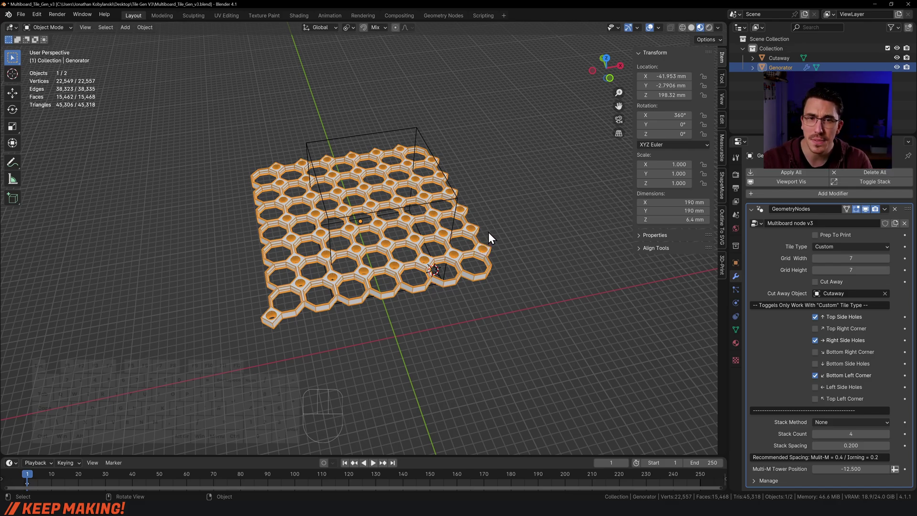
Turn Prep To Print back on and switch the tile type to Core (182 × 182 mm).
{"action": "left_click", "coordinate": [815, 235]}
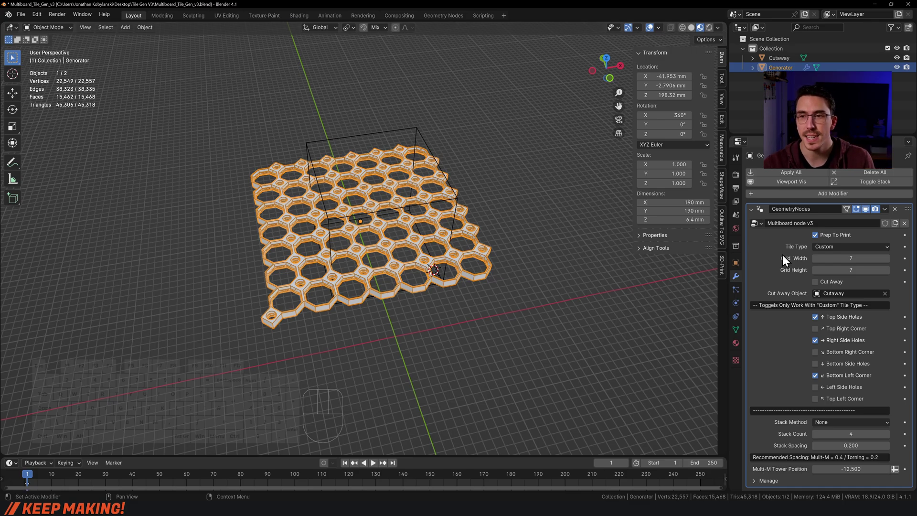
{"action": "left_click", "coordinate": [835, 246]}
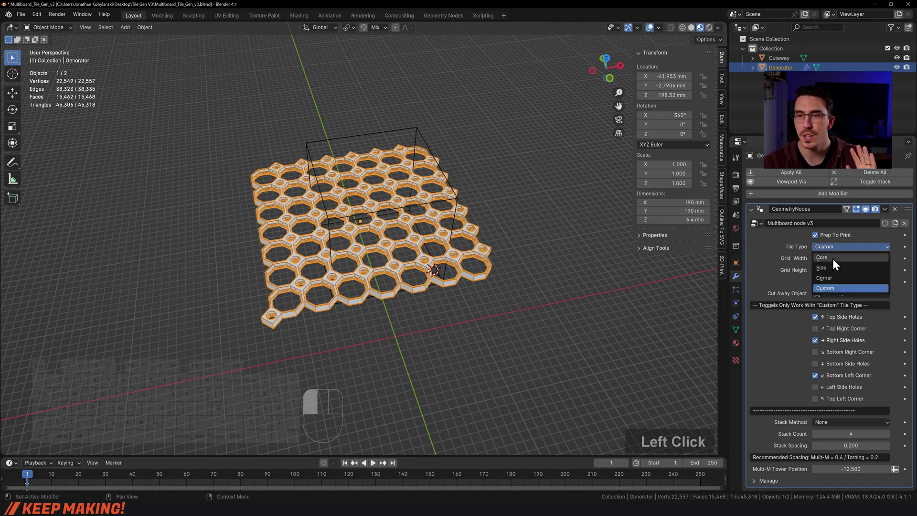
{"action": "left_click", "coordinate": [833, 258]}
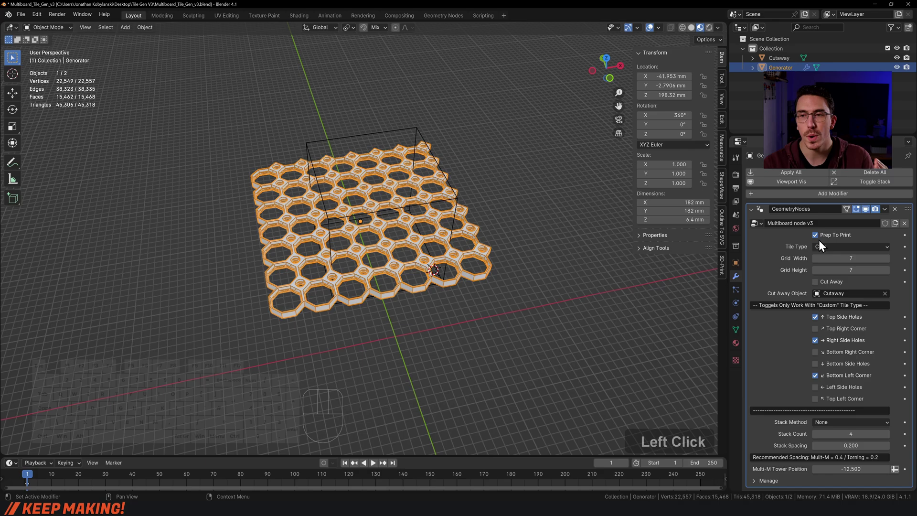
{"action": "left_click", "coordinate": [822, 247]}
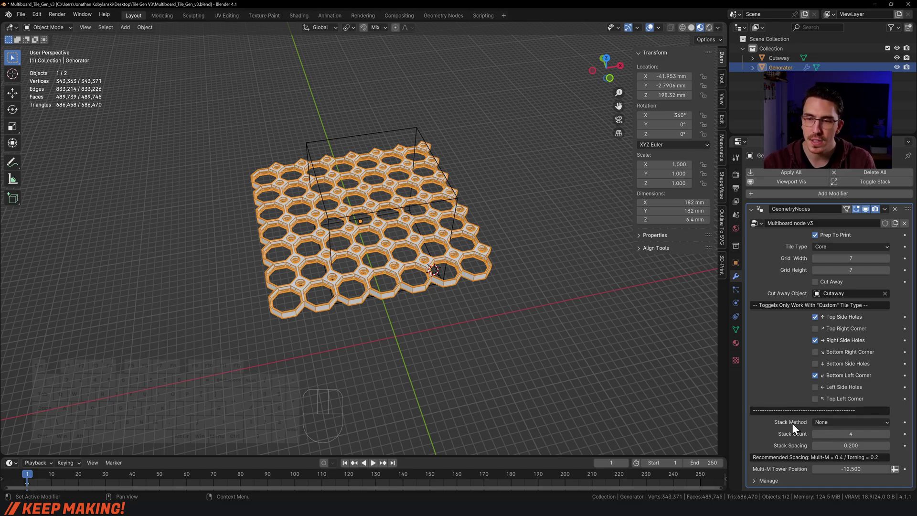
Stack the Core tile four high with Ironing, disable Prep To Print, and widen spacing to 33.3 mm tall.
{"action": "left_click", "coordinate": [832, 421]}
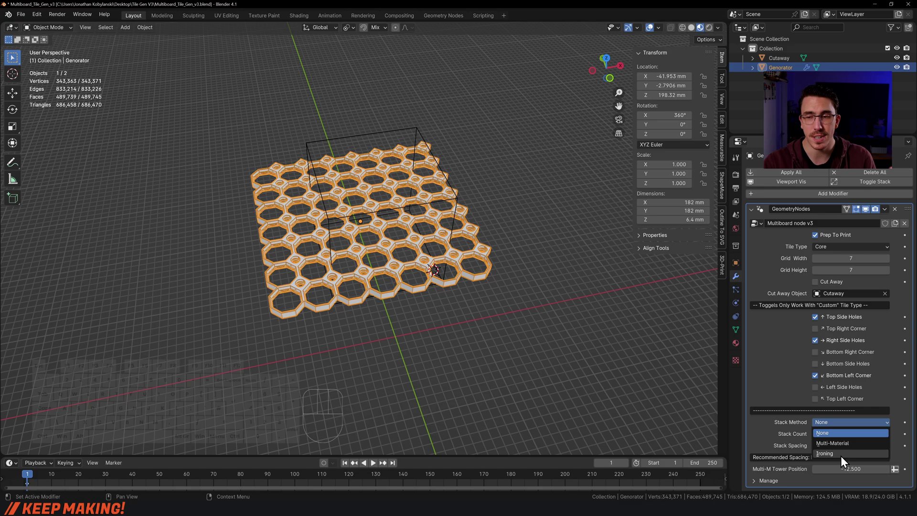
{"action": "left_click", "coordinate": [840, 455]}
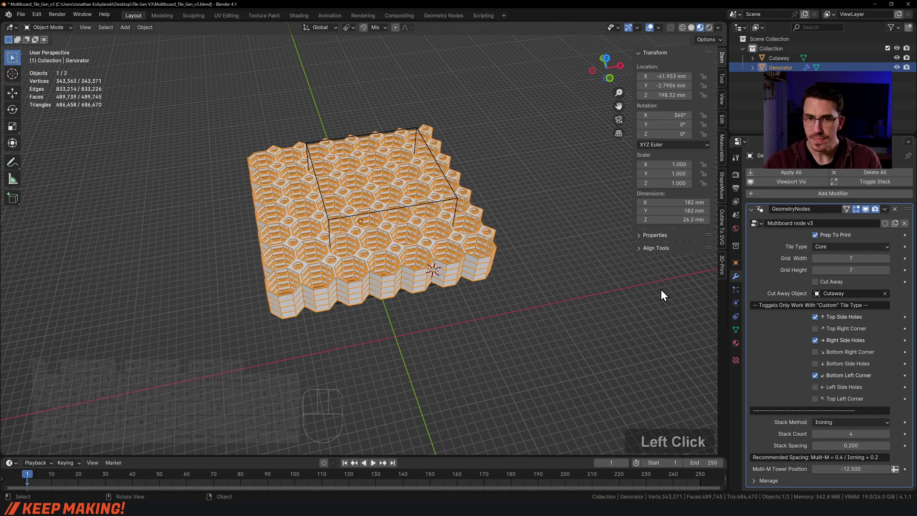
{"action": "left_click", "coordinate": [814, 235]}
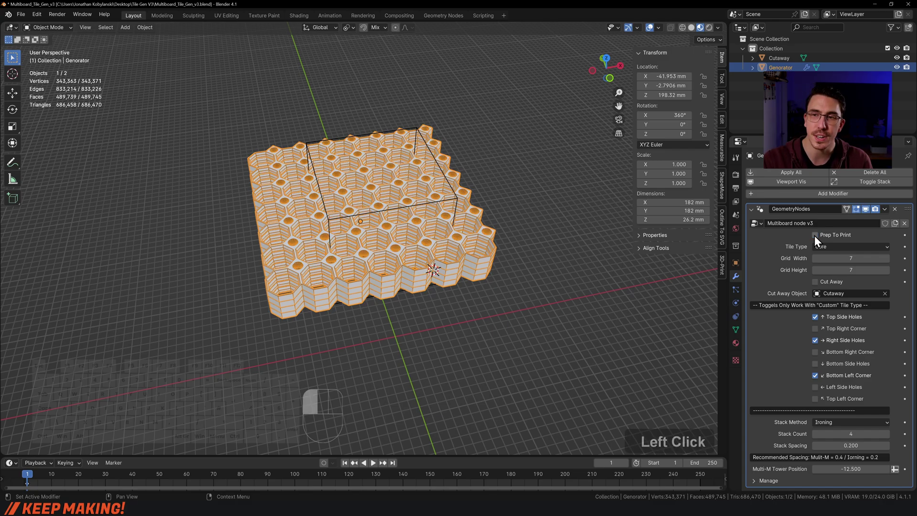
{"action": "scroll", "coordinate": [603, 245], "scroll_direction": "up", "scroll_amount": 4}
{"action": "middle_click_drag", "start_coordinate": [603, 245], "coordinate": [609, 225]}
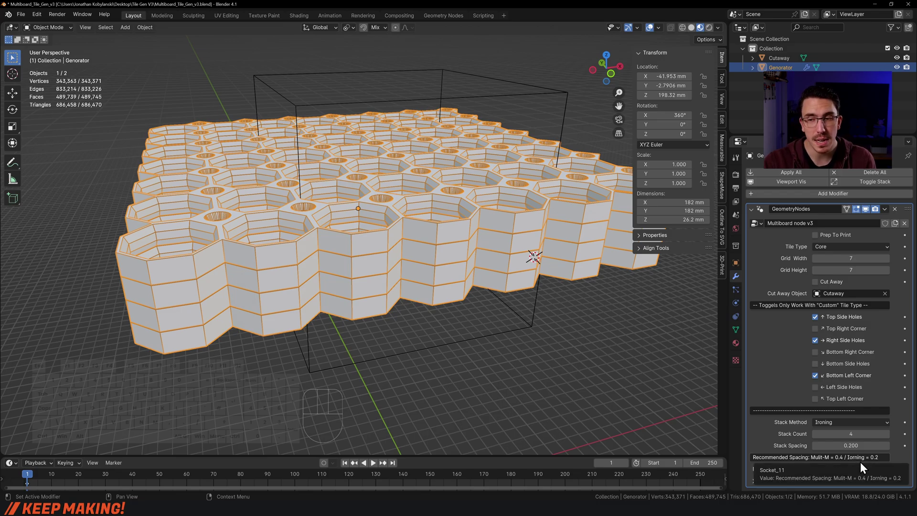
{"action": "left_click_drag", "start_coordinate": [850, 445], "coordinate": [848, 445]}
Set Stack Spacing to 0.4 and switch the stack method to Multi-Material.
{"action": "left_click", "coordinate": [848, 445]}
{"action": "type", "text": ".4"}
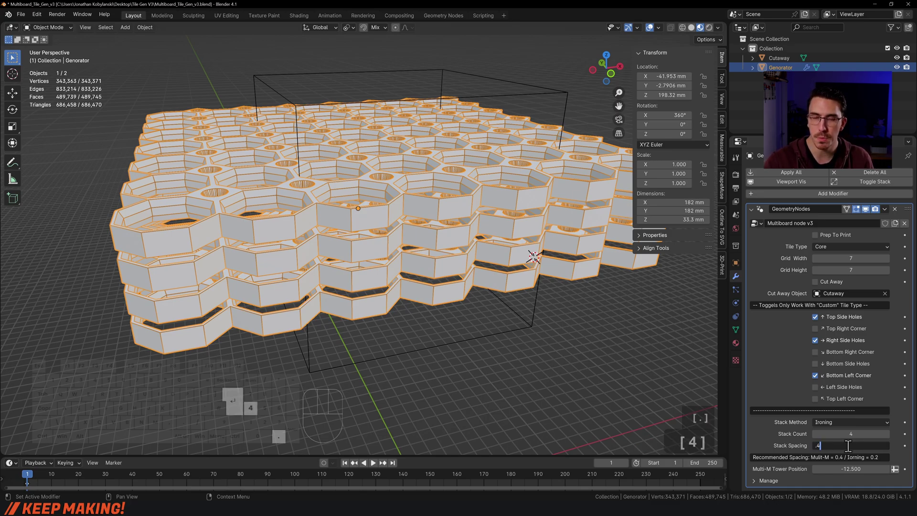
{"action": "key", "text": "Return"}
{"action": "left_click", "coordinate": [842, 420]}
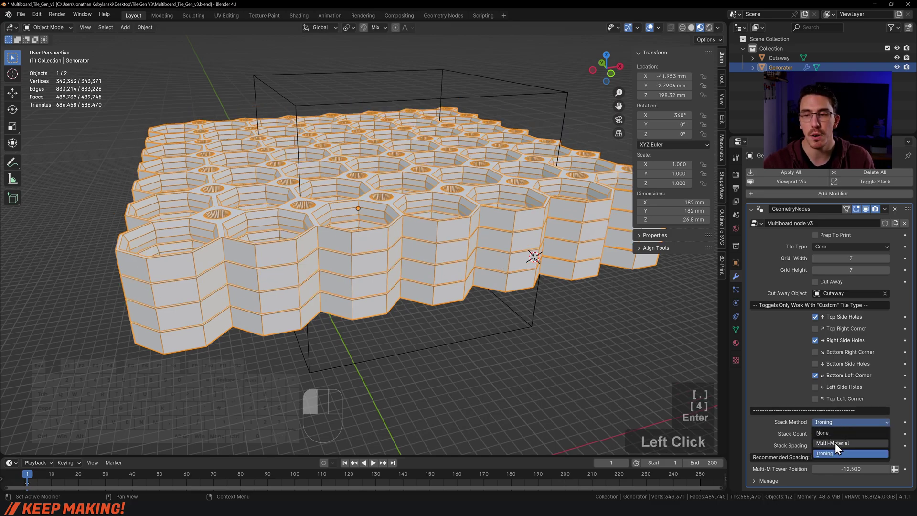
{"action": "left_click", "coordinate": [835, 443]}
Zoom and orbit to inspect the interface layers, then frame the whole tile grid.
{"action": "scroll", "coordinate": [371, 315], "scroll_direction": "up", "scroll_amount": 6}
{"action": "middle_click_drag", "start_coordinate": [366, 315], "coordinate": [362, 268]}
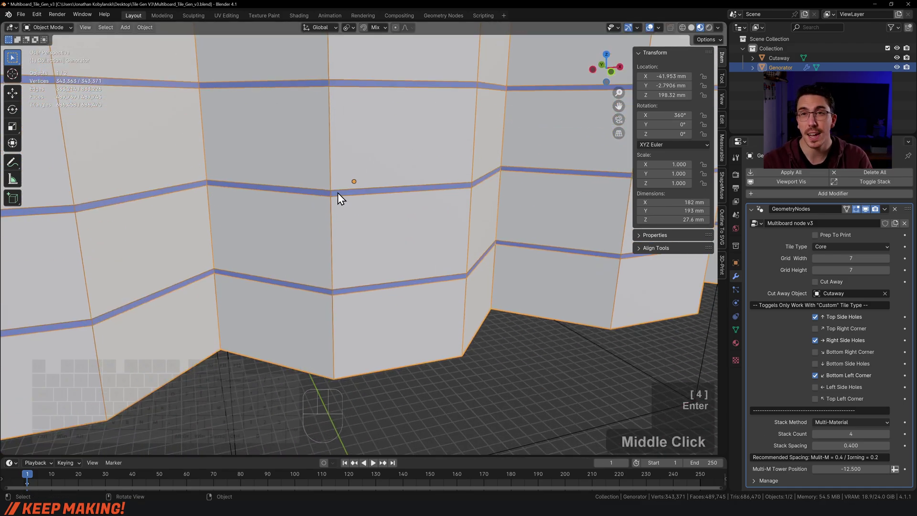
{"action": "scroll", "coordinate": [338, 193], "scroll_direction": "down", "scroll_amount": 6}
{"action": "scroll", "coordinate": [337, 193], "scroll_direction": "up", "scroll_amount": 2}
{"action": "middle_click_drag", "start_coordinate": [337, 193], "coordinate": [499, 219]}
{"action": "scroll", "coordinate": [341, 218], "scroll_direction": "down", "scroll_amount": 5}
{"action": "scroll", "coordinate": [311, 336], "scroll_direction": "down", "scroll_amount": 2}
{"action": "scroll", "coordinate": [311, 336], "scroll_direction": "up", "scroll_amount": 2}
{"action": "scroll", "coordinate": [326, 318], "scroll_direction": "down", "scroll_amount": 1}
{"action": "middle_click_drag", "start_coordinate": [326, 319], "coordinate": [344, 283], "text": "shift"}
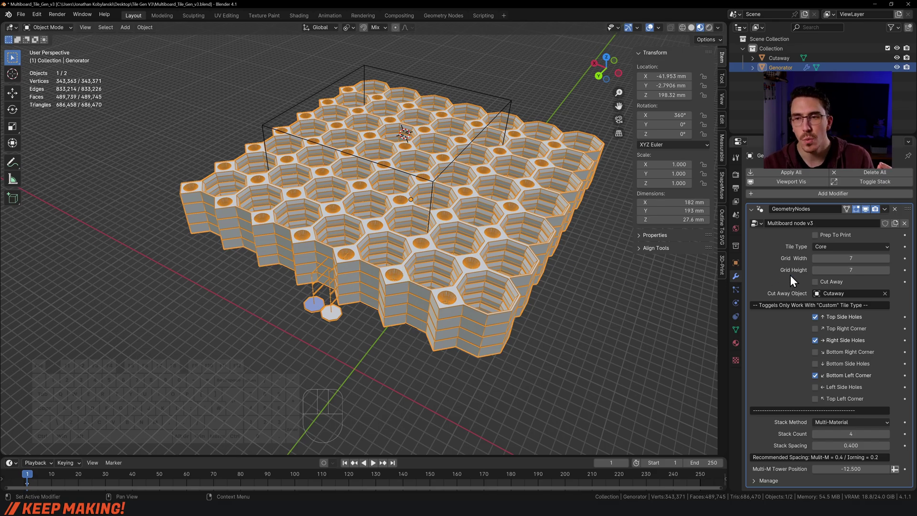
Enable Cut Away and slide the Cutaway box horizontally over one corner of the tile stack.
{"action": "left_click", "coordinate": [815, 281]}
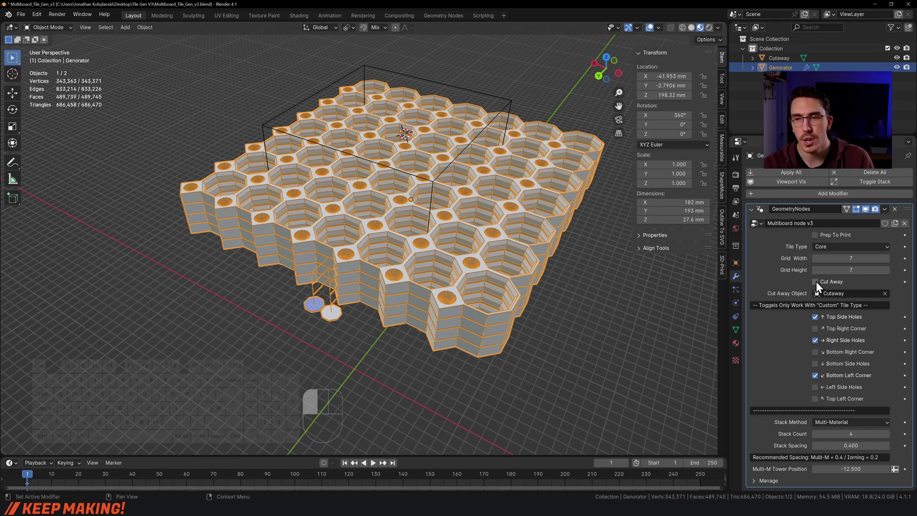
{"action": "left_click", "coordinate": [502, 98]}
{"action": "left_click_drag", "start_coordinate": [500, 98], "coordinate": [511, 244]}
{"action": "key", "text": "shift+z"}
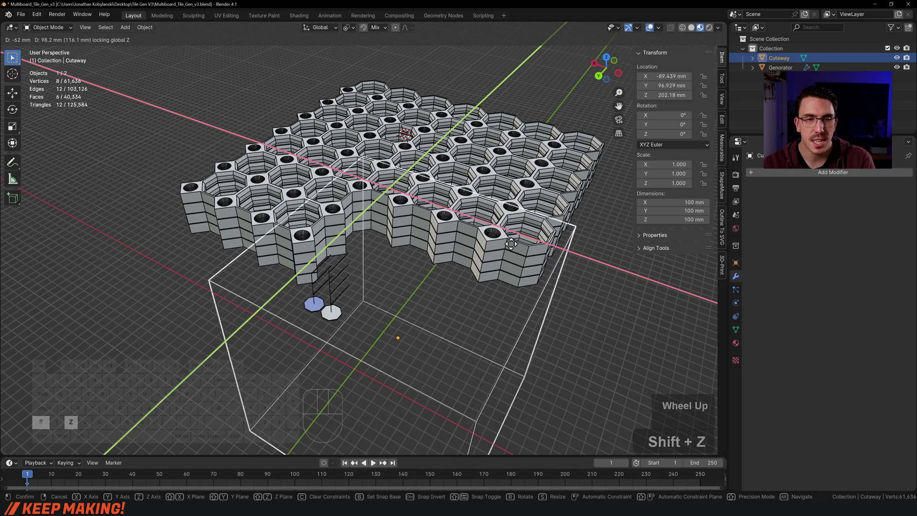
{"action": "left_click", "coordinate": [474, 208]}
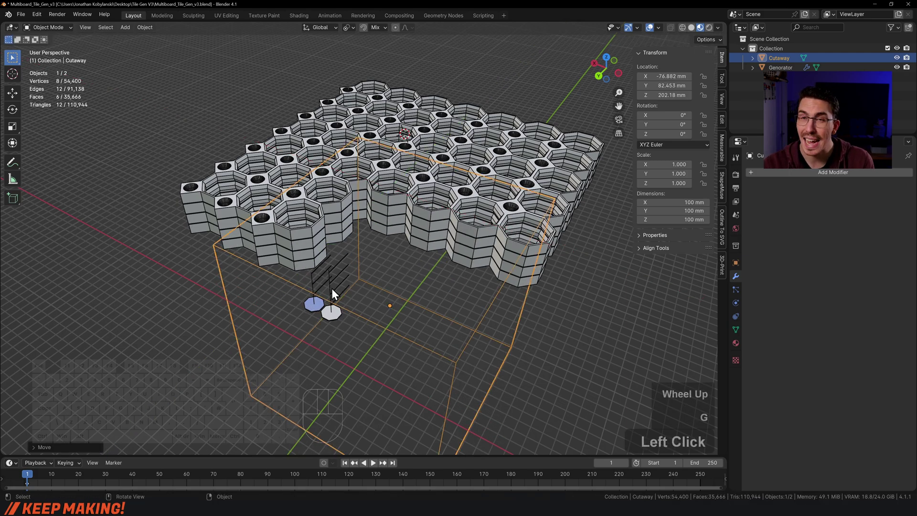
Reselect the generator and set Multi-M Tower Position to 24.730, next to the grid.
{"action": "left_click", "coordinate": [486, 219]}
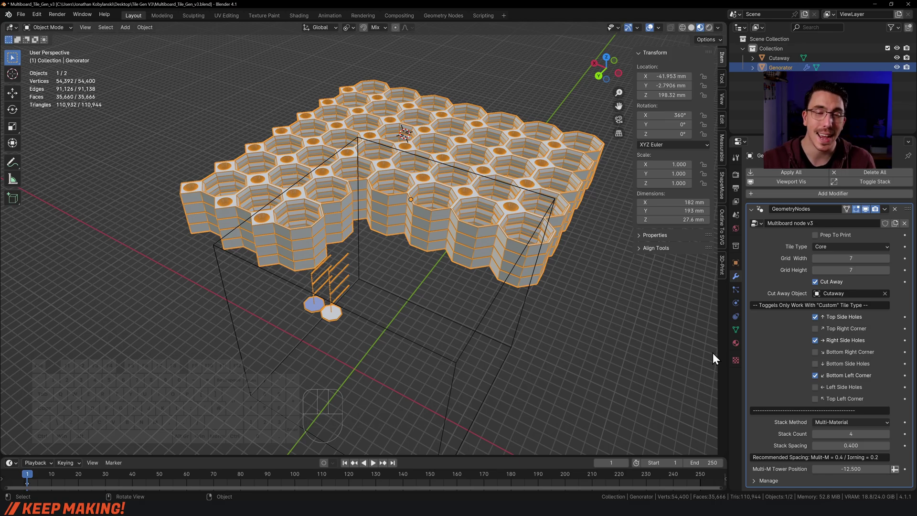
{"action": "left_click", "coordinate": [846, 468]}
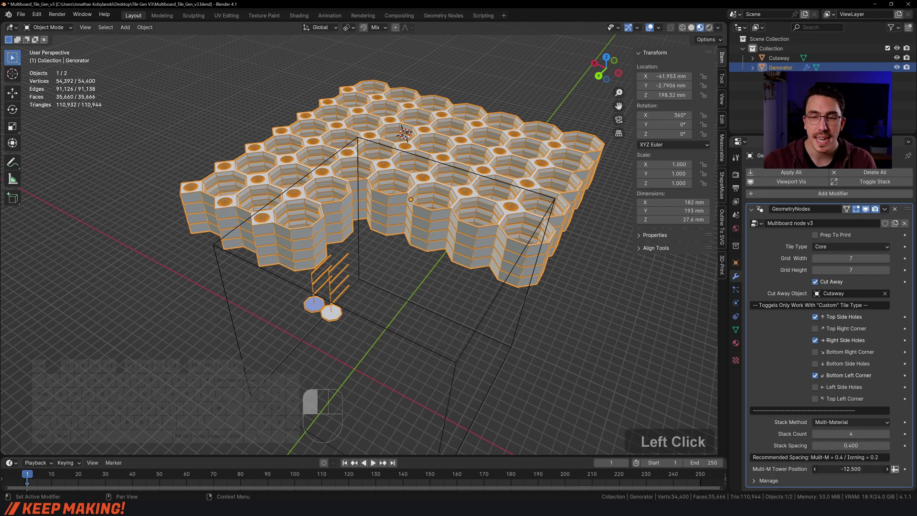
{"action": "left_click_drag", "start_coordinate": [846, 468], "coordinate": [883, 468]}
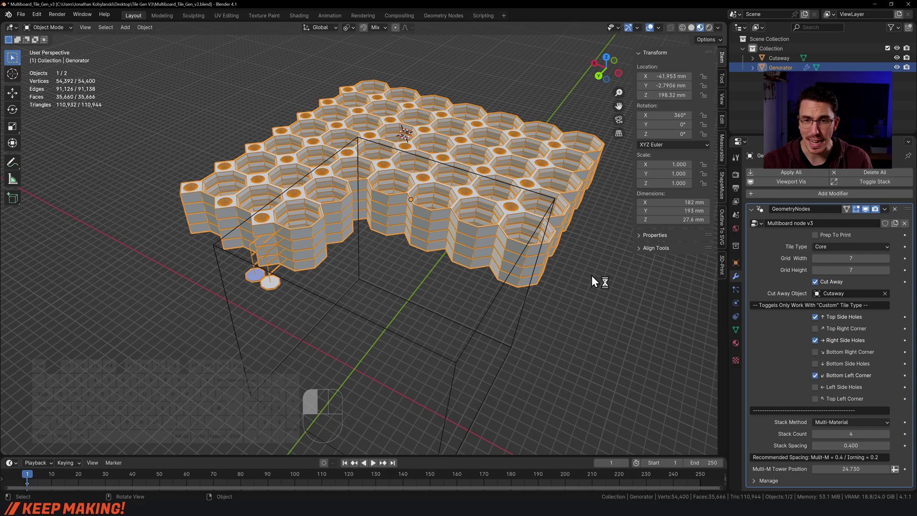
Enable Prep To Print on the generator, bringing the cut-away stack to 1,122,172 vertices.
{"action": "left_click", "coordinate": [609, 274]}
{"action": "middle_click_drag", "start_coordinate": [609, 273], "coordinate": [455, 273]}
{"action": "middle_click_drag", "start_coordinate": [577, 268], "coordinate": [230, 353], "text": "shift"}
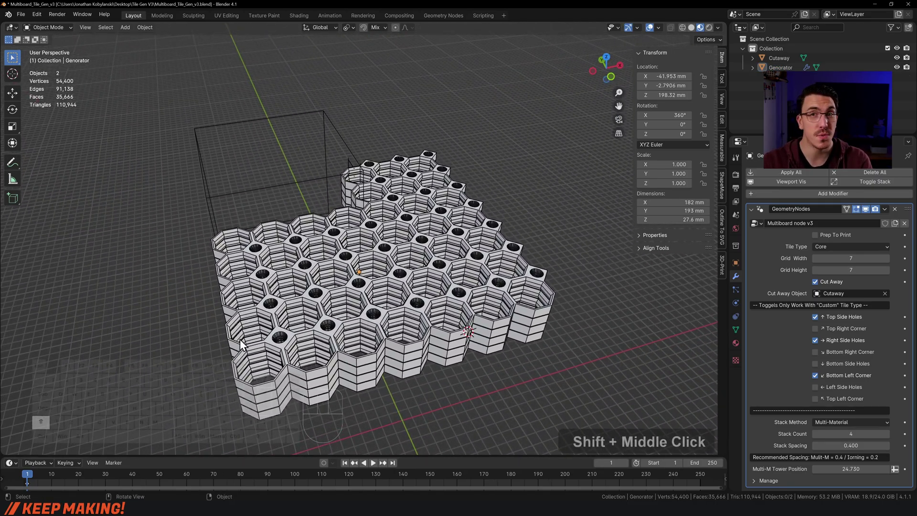
{"action": "left_click", "coordinate": [441, 261]}
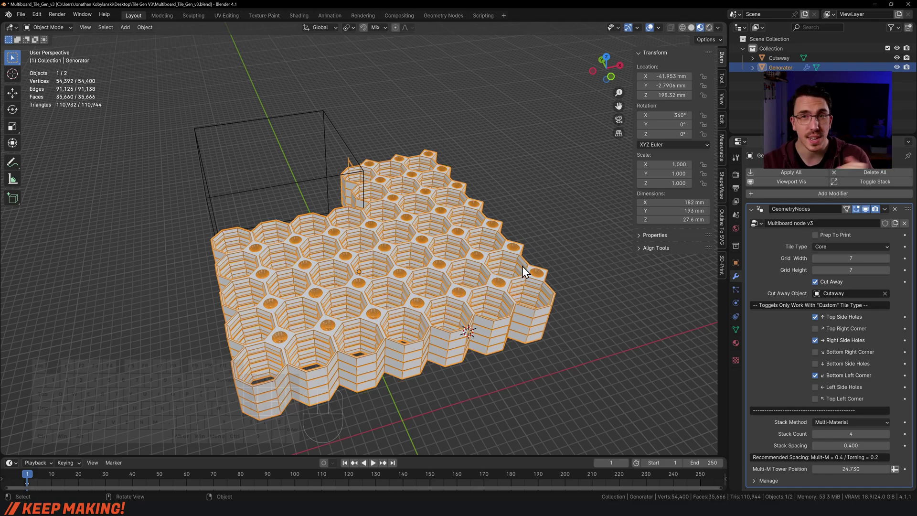
{"action": "left_click", "coordinate": [817, 235]}
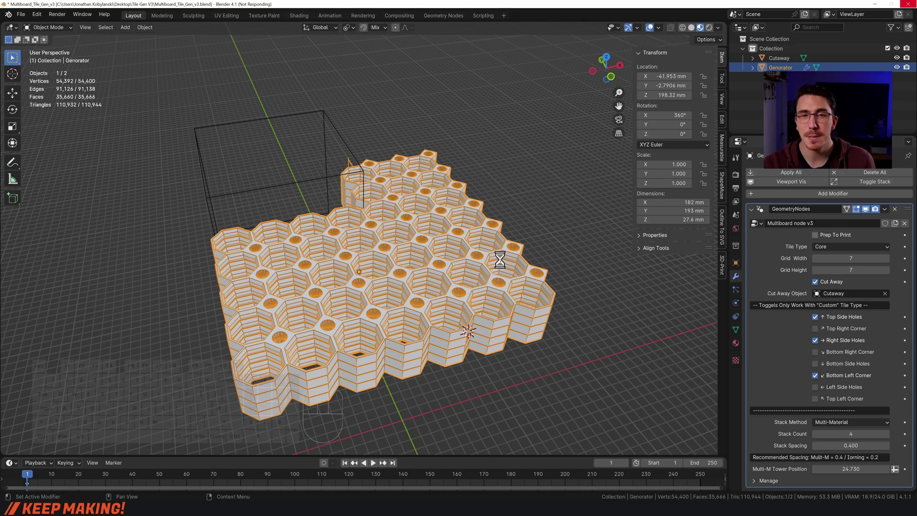
{"action": "left_click", "coordinate": [539, 245]}
{"action": "left_click", "coordinate": [469, 242]}
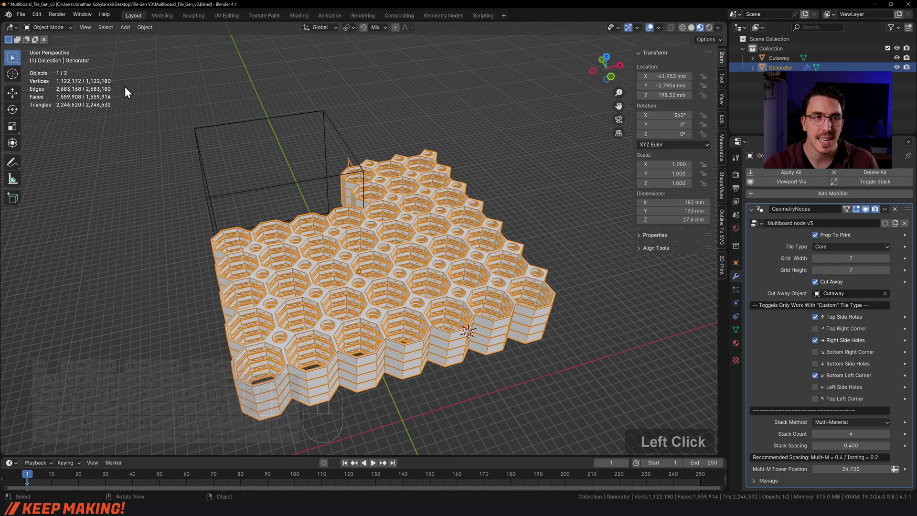
{"action": "left_click", "coordinate": [20, 14]}
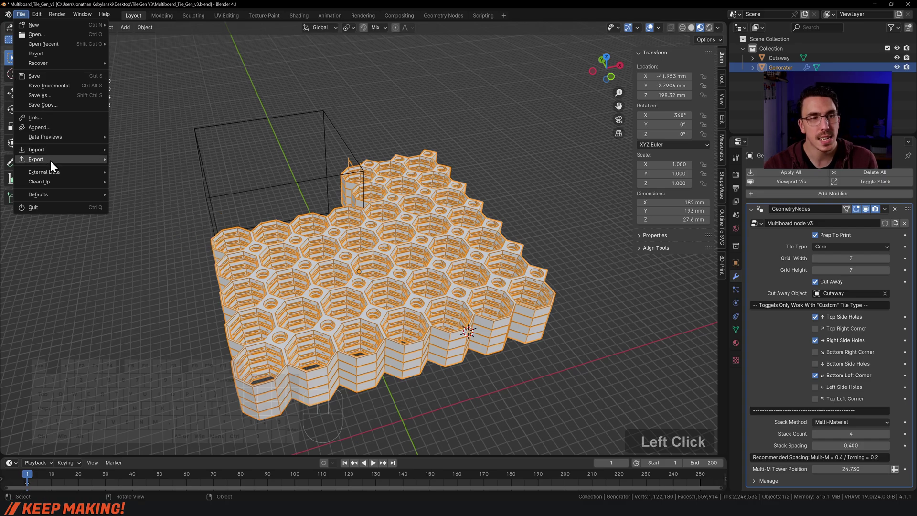
{"action": "mouse_move", "coordinate": [51, 160]}
{"action": "left_click", "coordinate": [138, 225]}
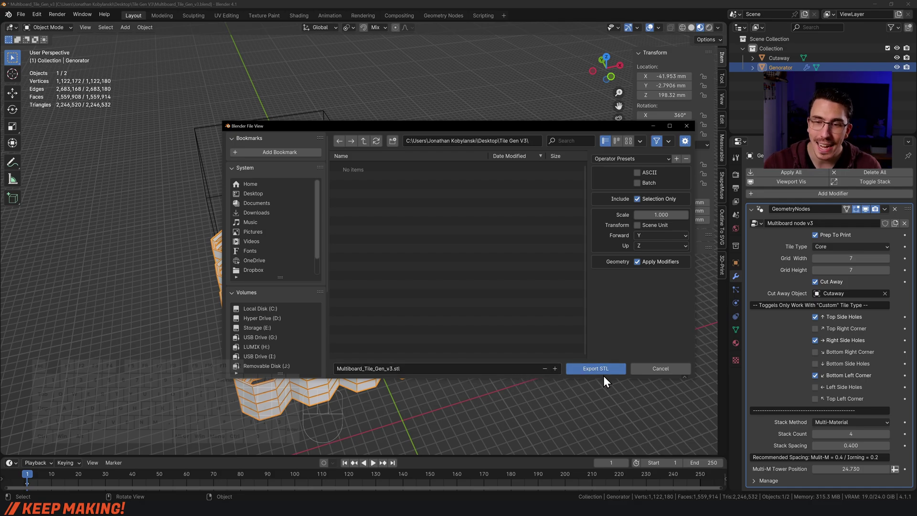
{"action": "left_click", "coordinate": [660, 369]}
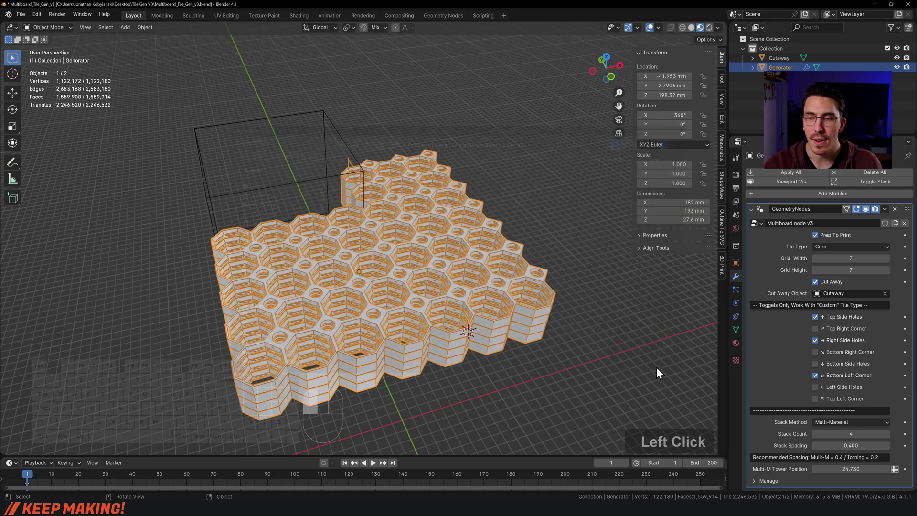